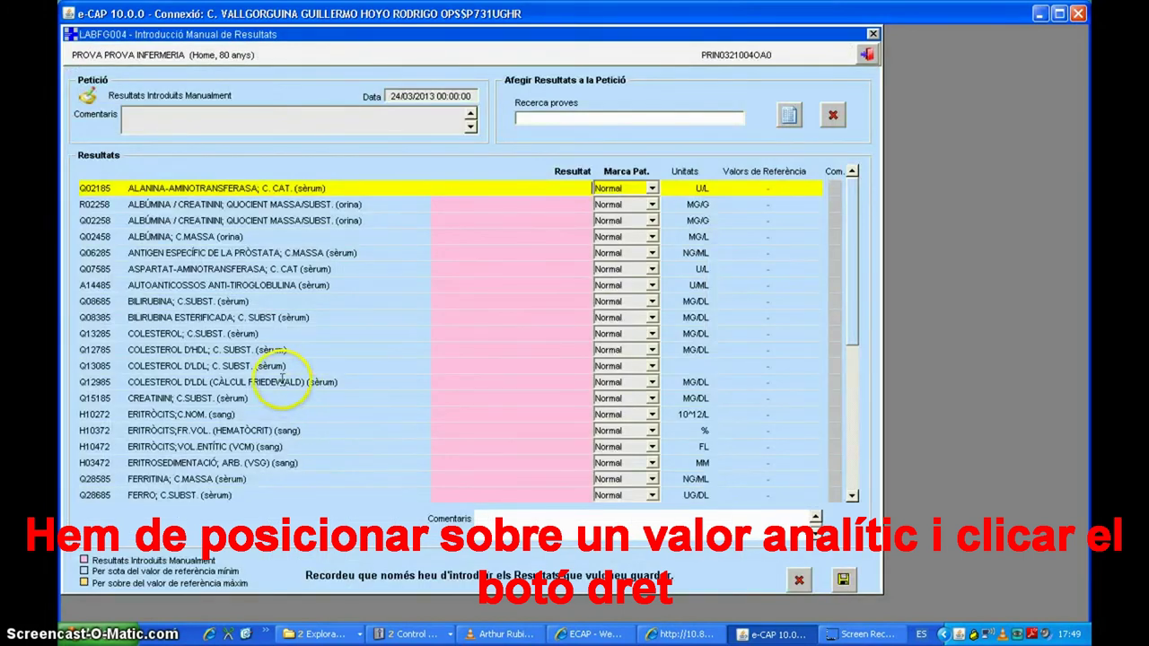
# Step: Enter 189 for COLESTEROL; C.SUBST. (sèrum), mark it Normal, add the comment "prova ecap" and save
pyautogui.click(558, 331)
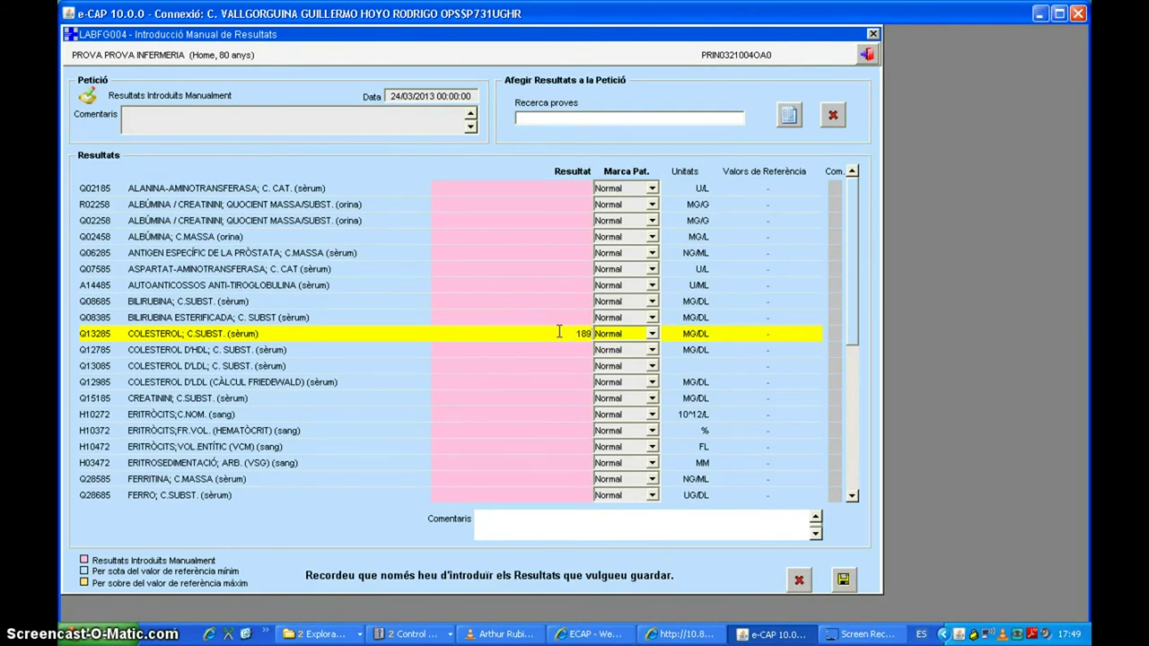
pyautogui.click(653, 333)
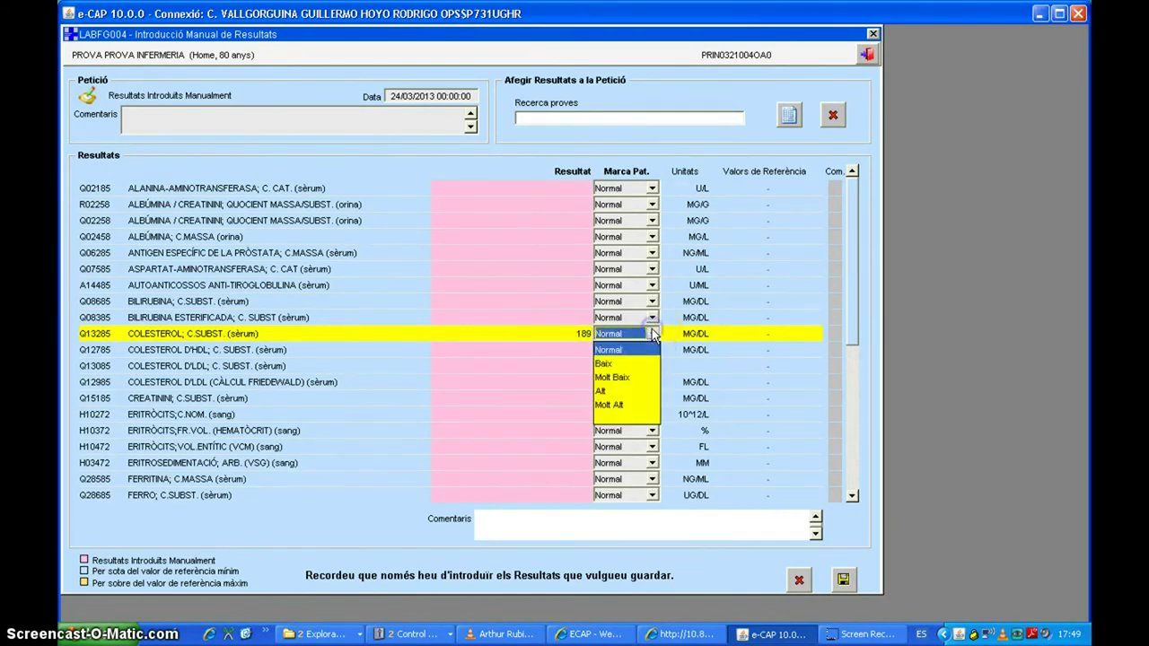
pyautogui.click(621, 350)
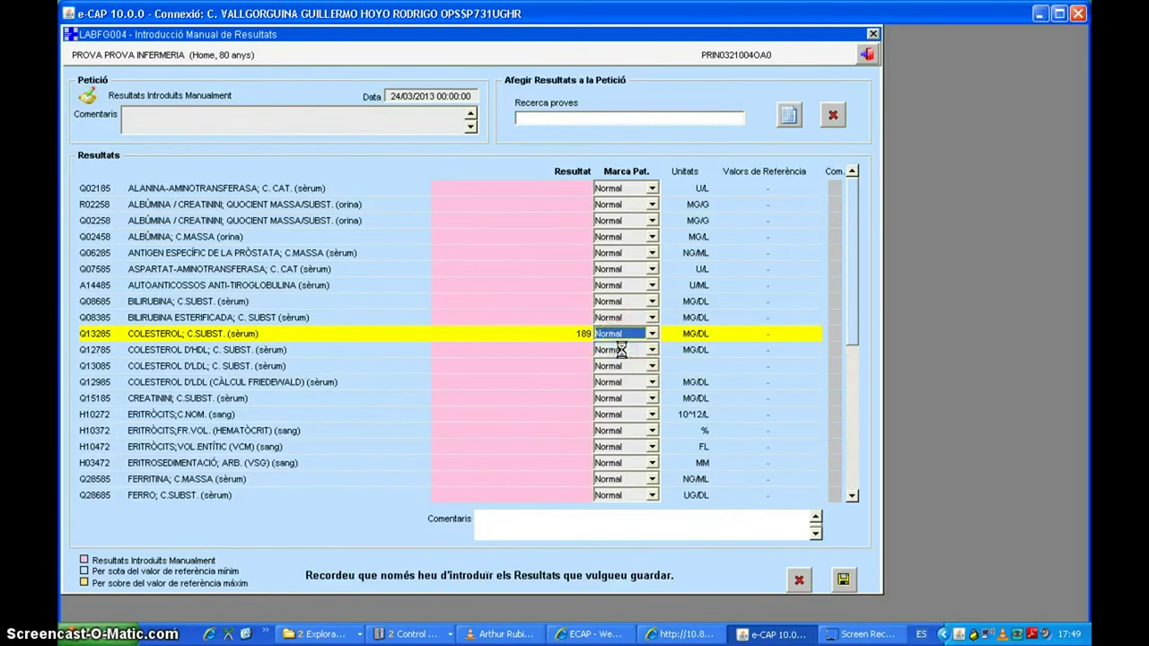
pyautogui.click(523, 518)
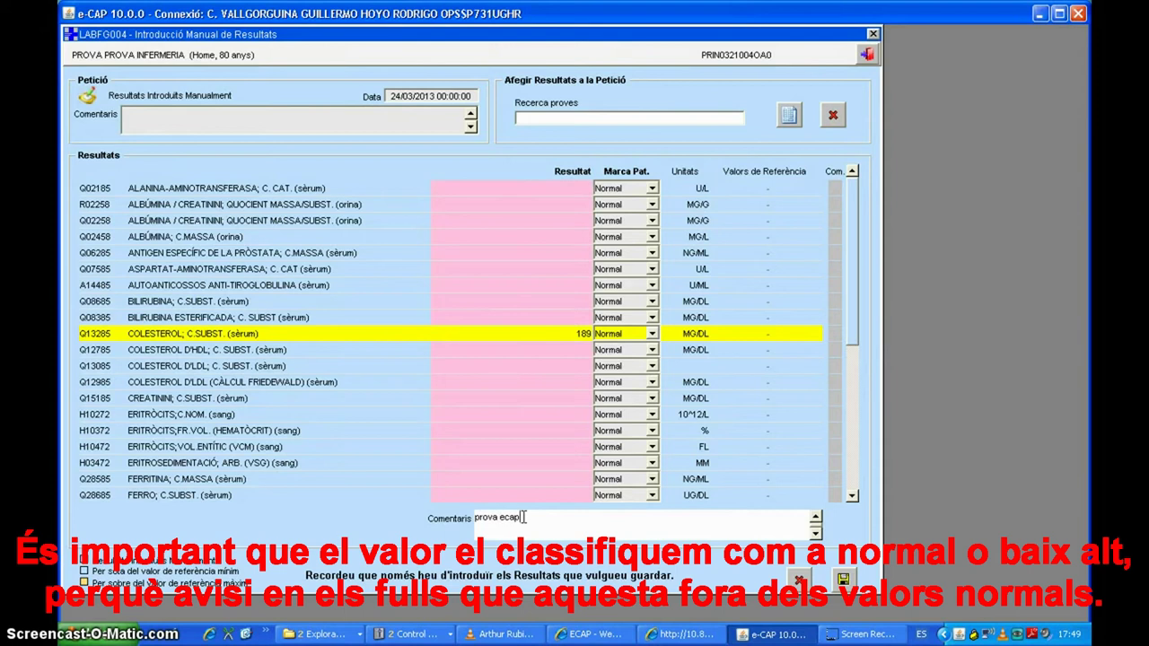
pyautogui.click(844, 579)
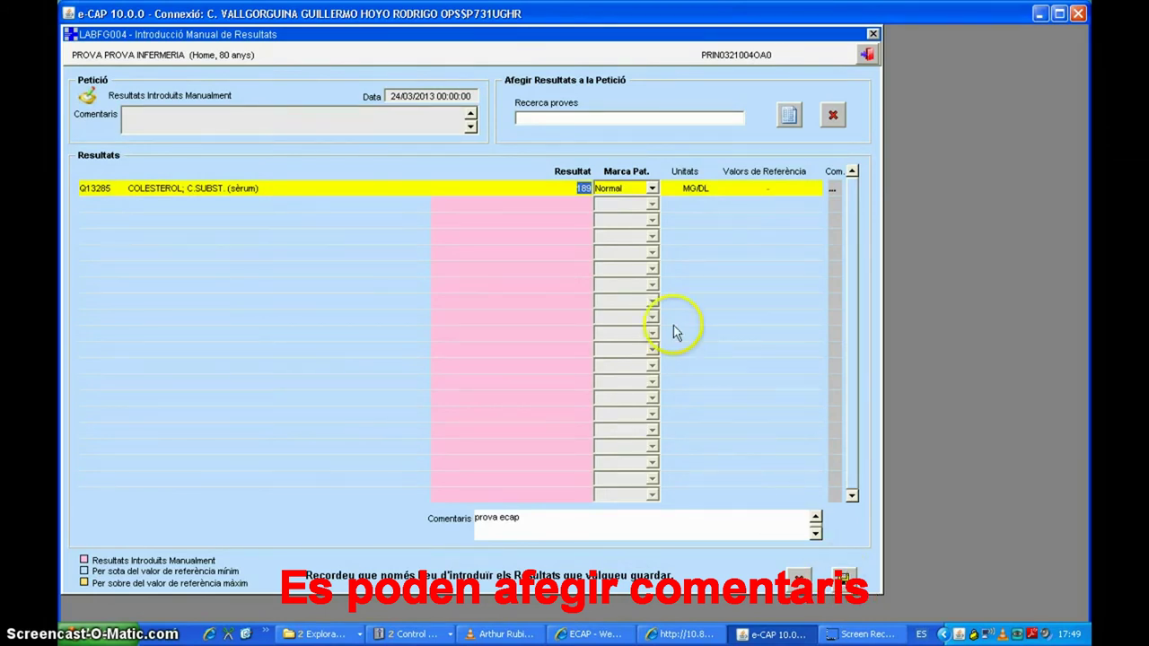
# Step: Find GLUCOSA - sèrum (srm) with the keyword GLUCO, add it with a result of 102, and save it with a comment
pyautogui.click(554, 118)
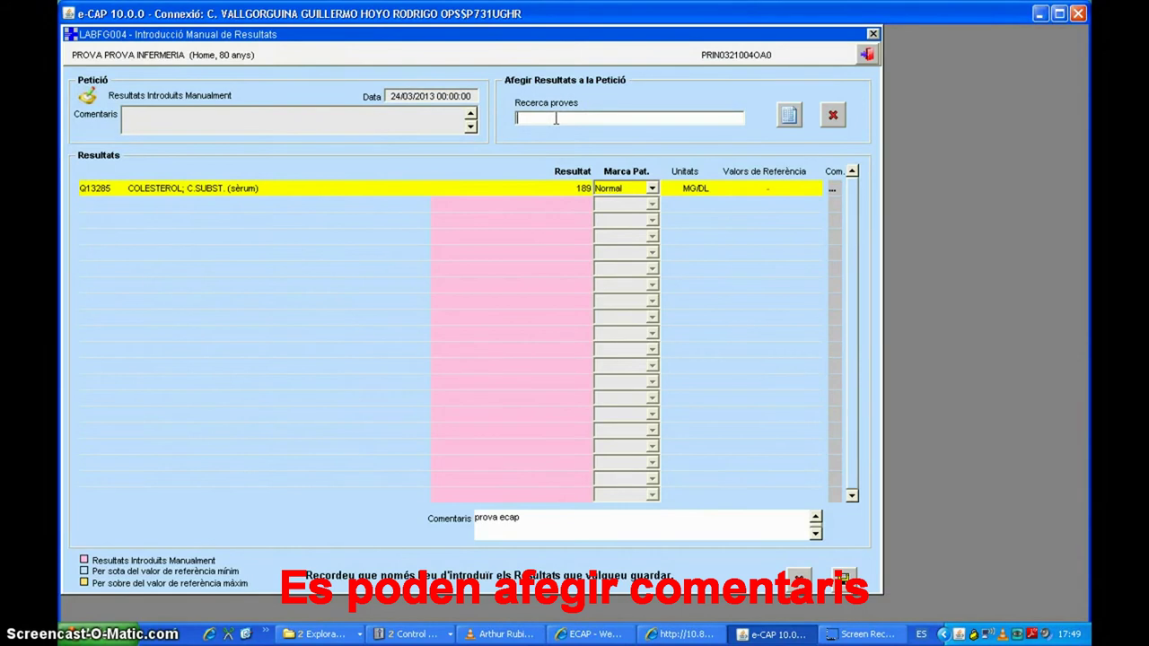
pyautogui.write('GLUCO')
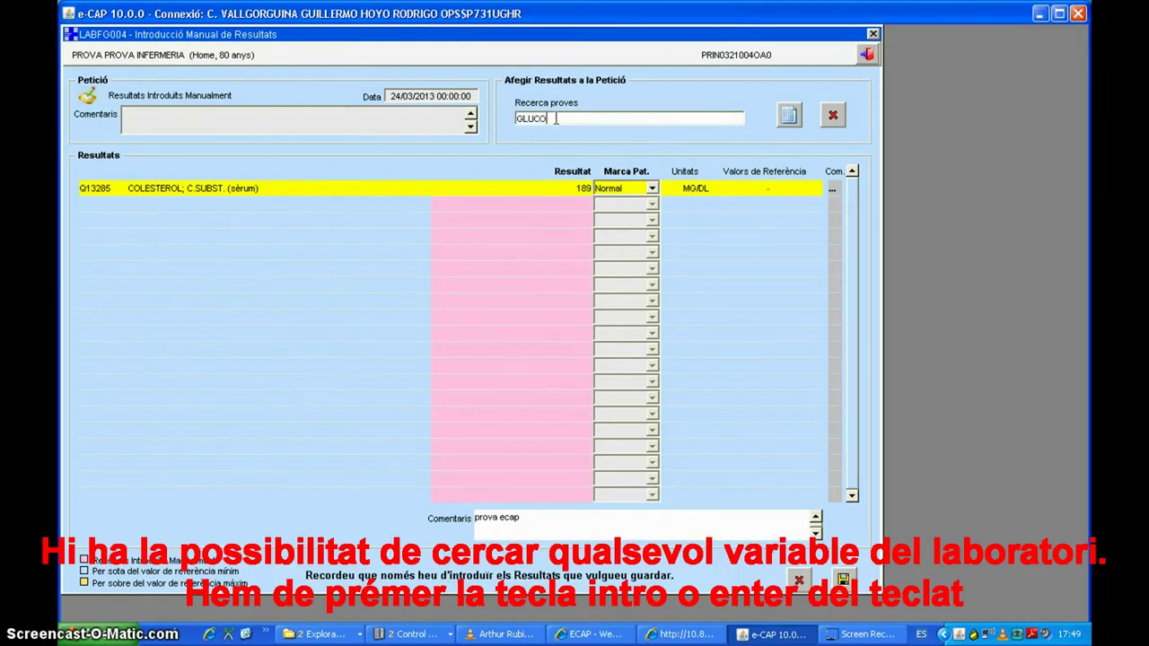
pyautogui.click(571, 114)
pyautogui.press('Return')
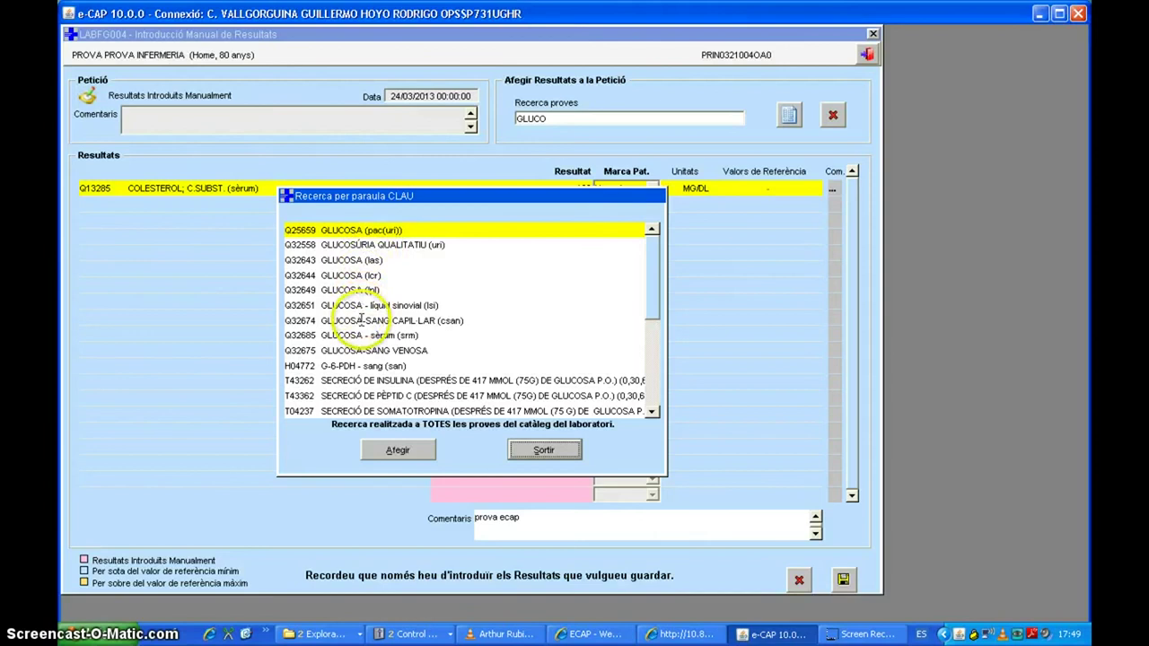
pyautogui.click(363, 335)
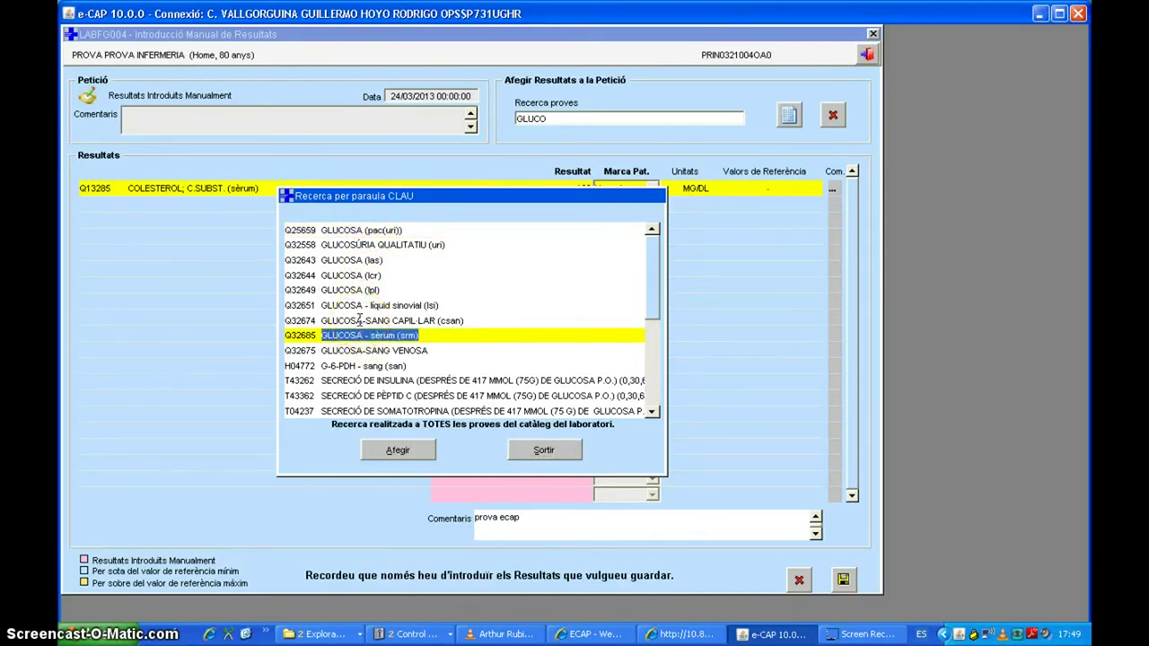
pyautogui.click(397, 449)
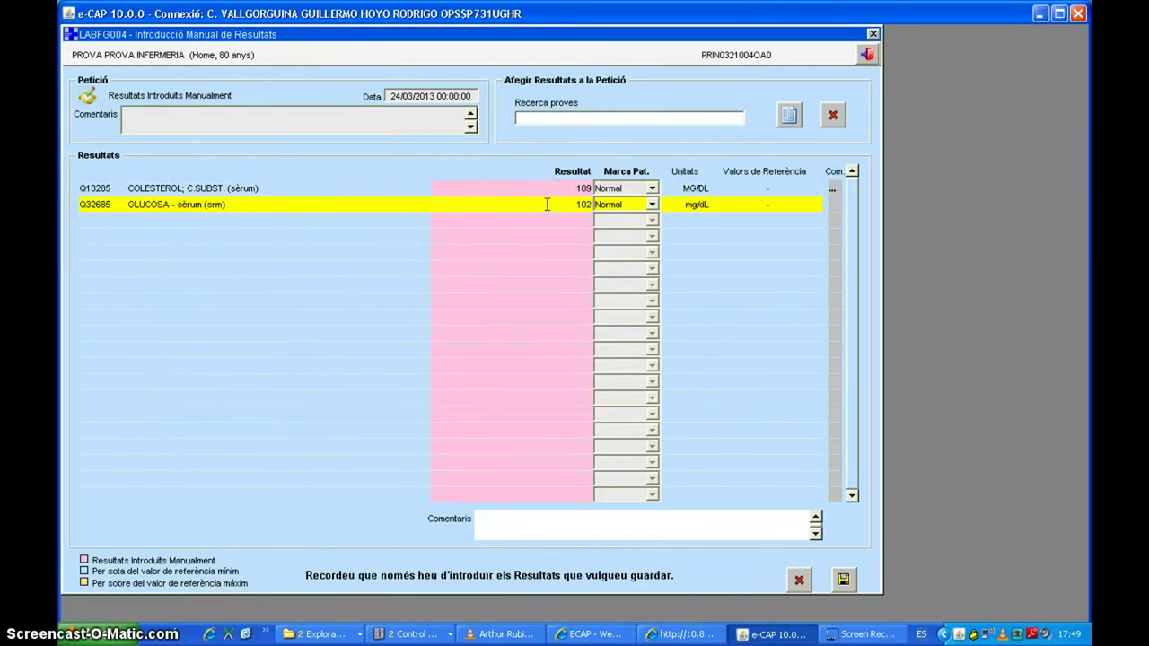
pyautogui.click(530, 521)
pyautogui.click(843, 579)
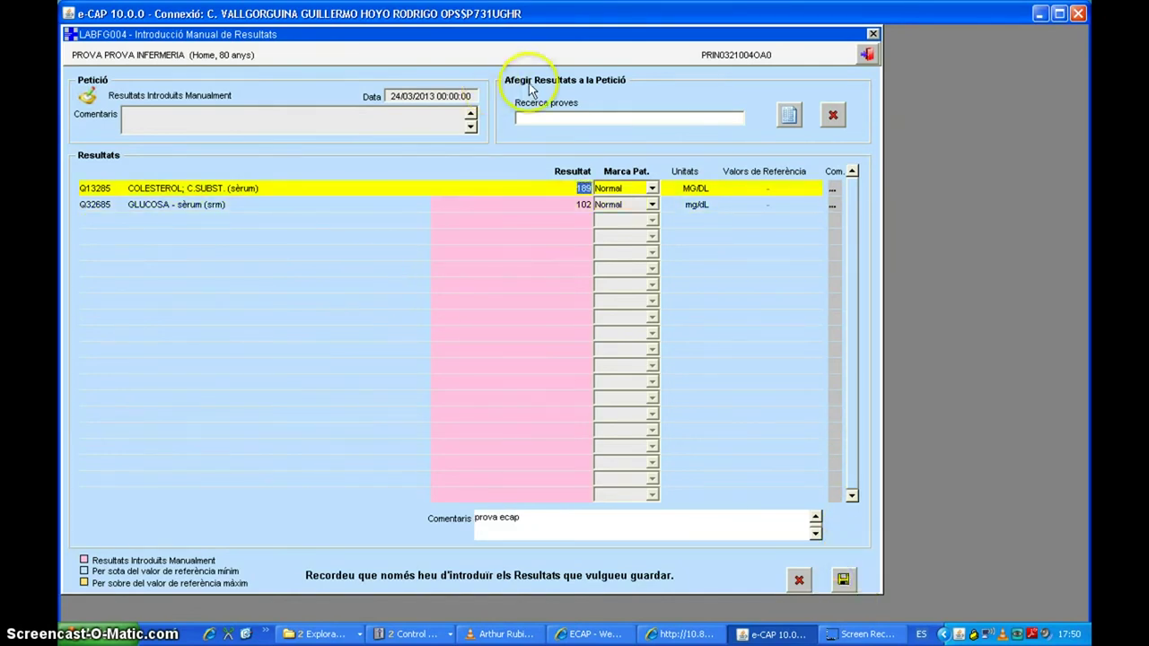
# Step: Add COLESTEROL D'LDL using the keyword LDL, with result 40 and the comment "valor prova ecap", and save
pyautogui.click(564, 115)
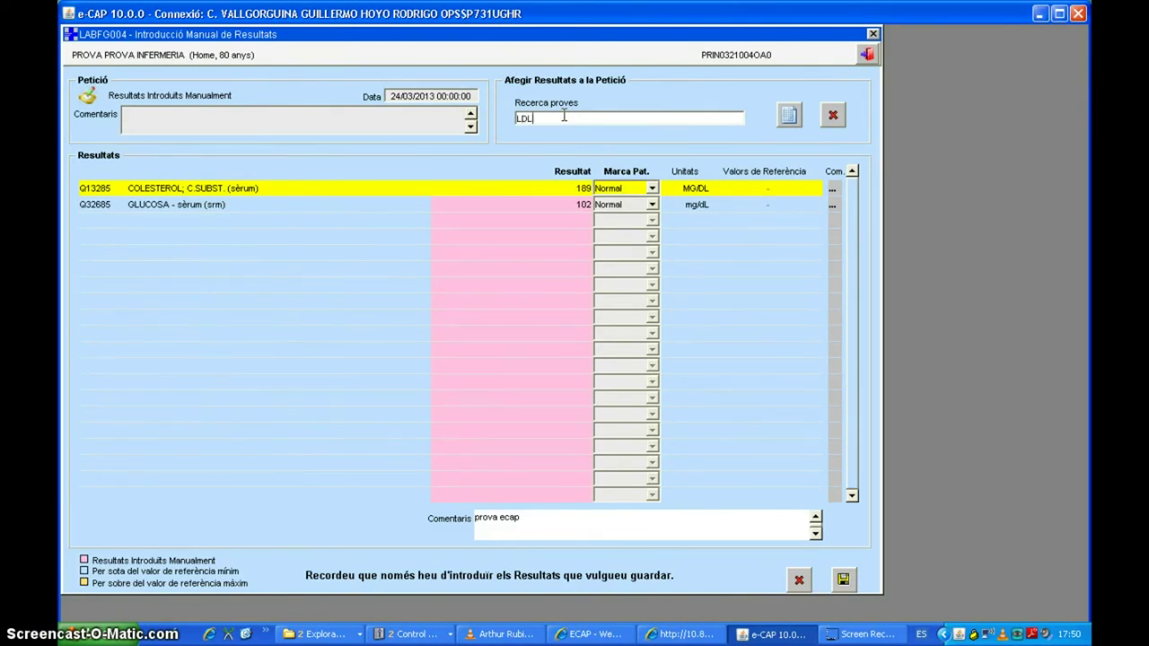
pyautogui.press('Return')
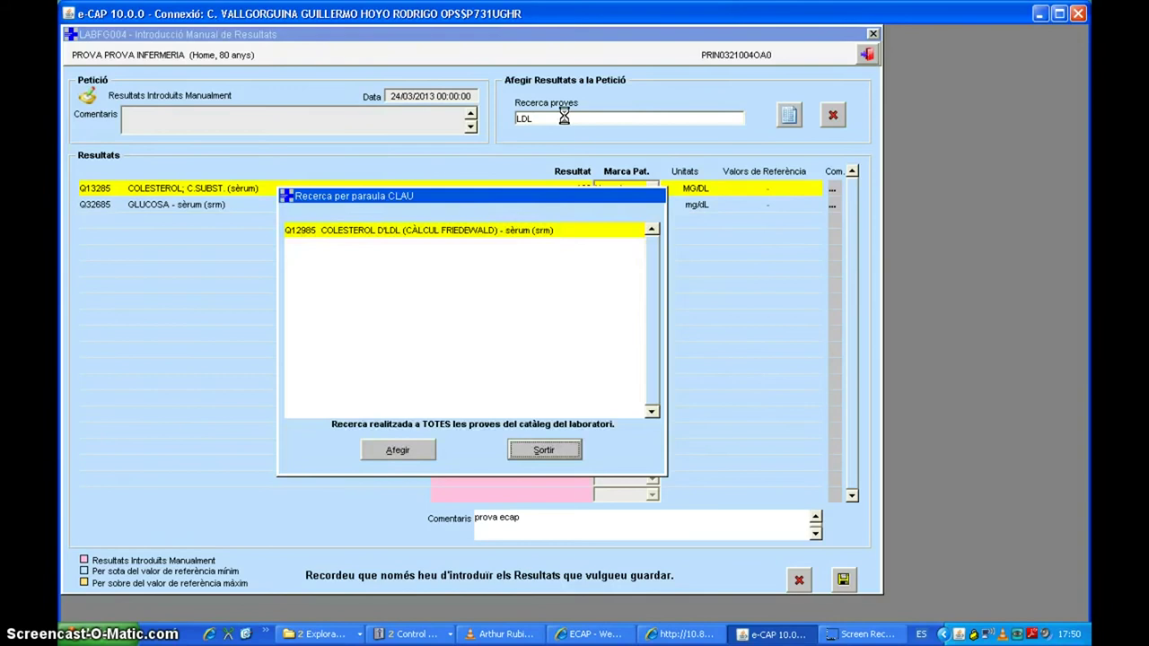
pyautogui.click(438, 235)
pyautogui.click(411, 449)
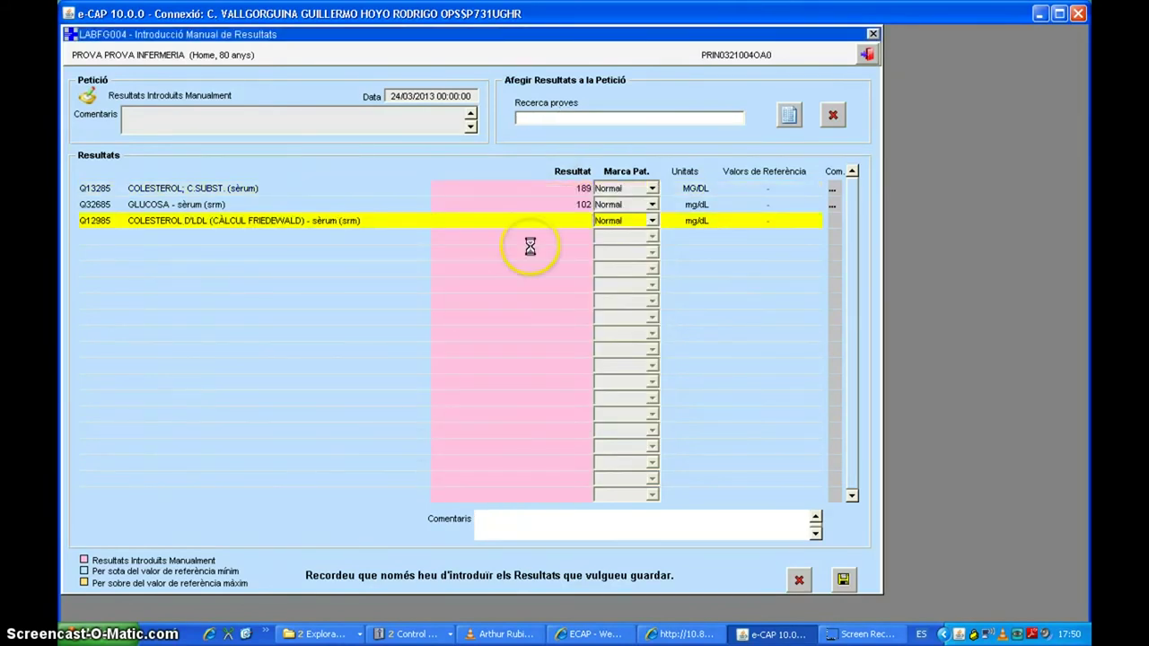
pyautogui.click(572, 220)
pyautogui.click(502, 518)
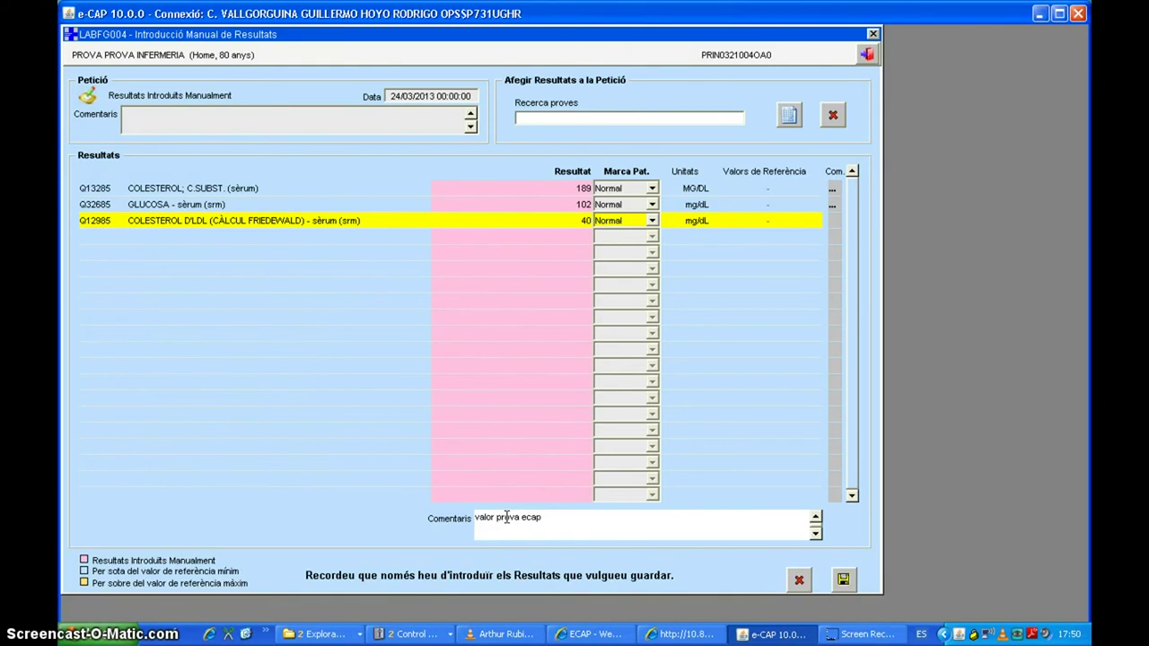
pyautogui.click(843, 579)
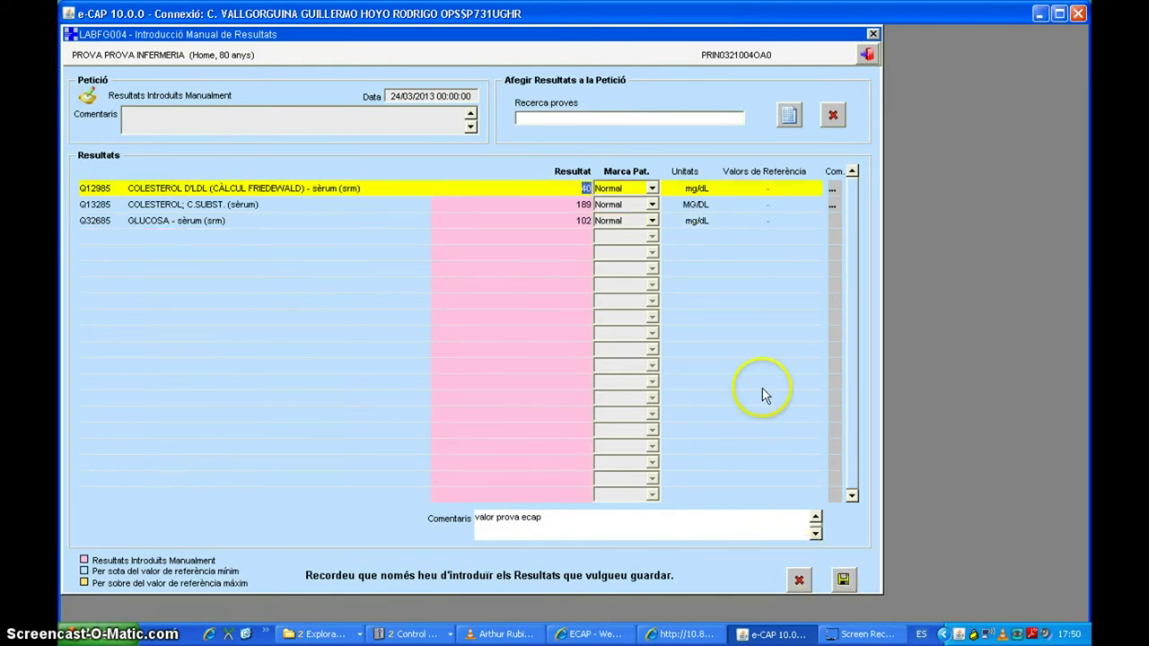
# Step: Delete the saved COLESTEROL; C.SUBST. (sèrum) result from the request and save the changes
pyautogui.click(163, 206)
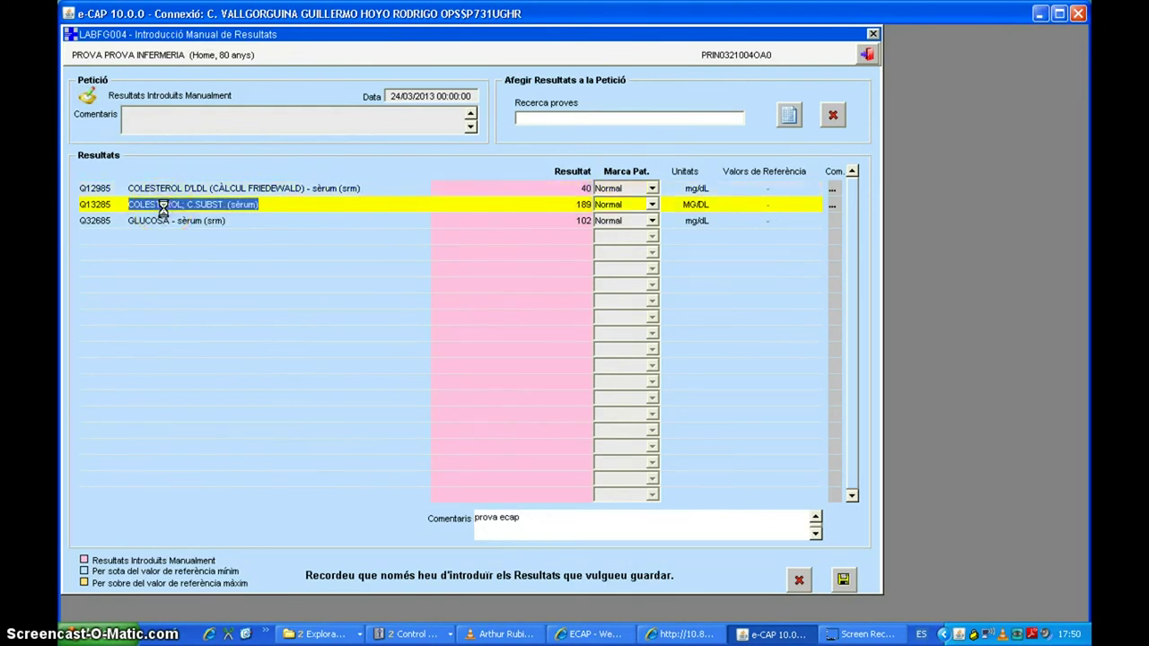
pyautogui.click(831, 117)
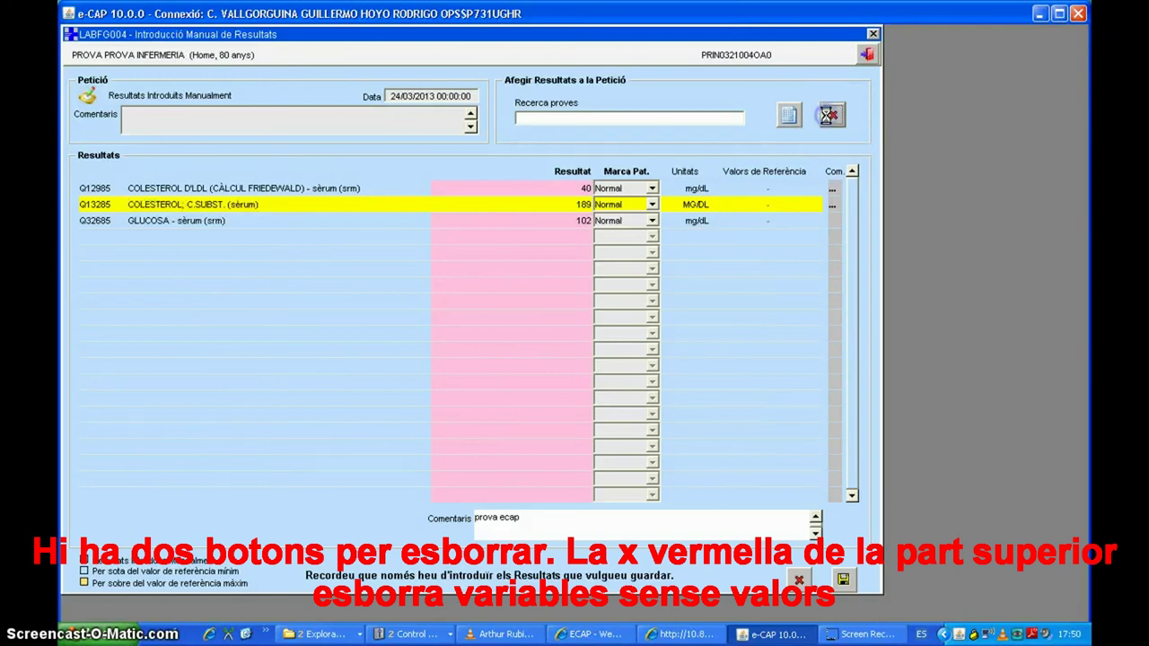
pyautogui.click(243, 203)
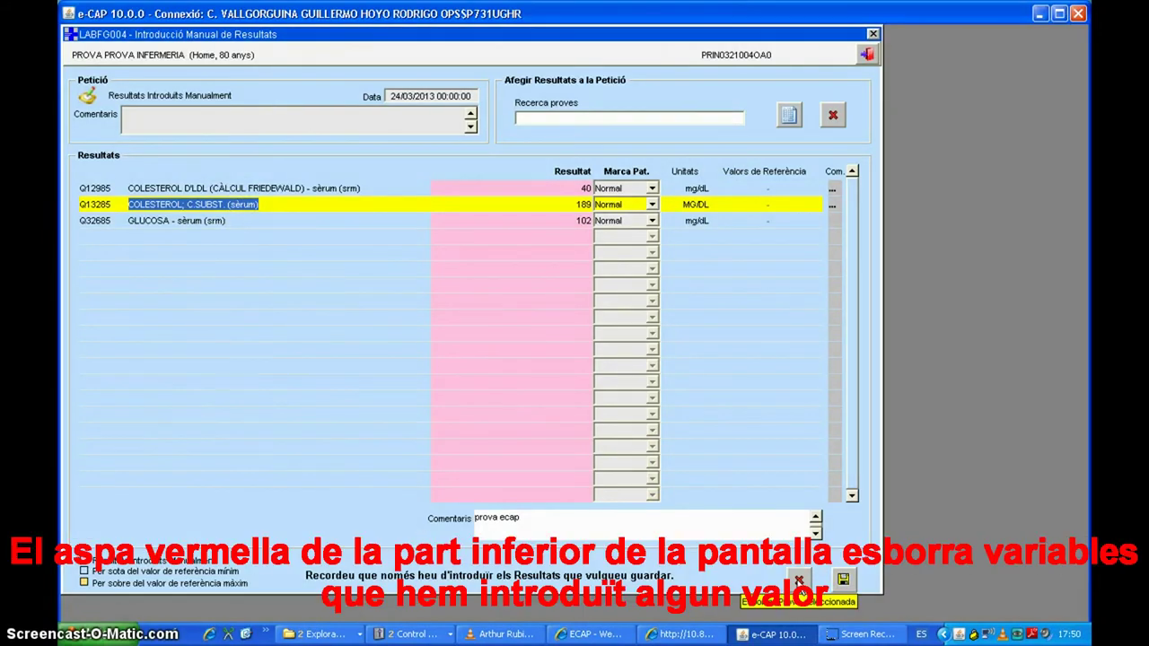
pyautogui.click(798, 580)
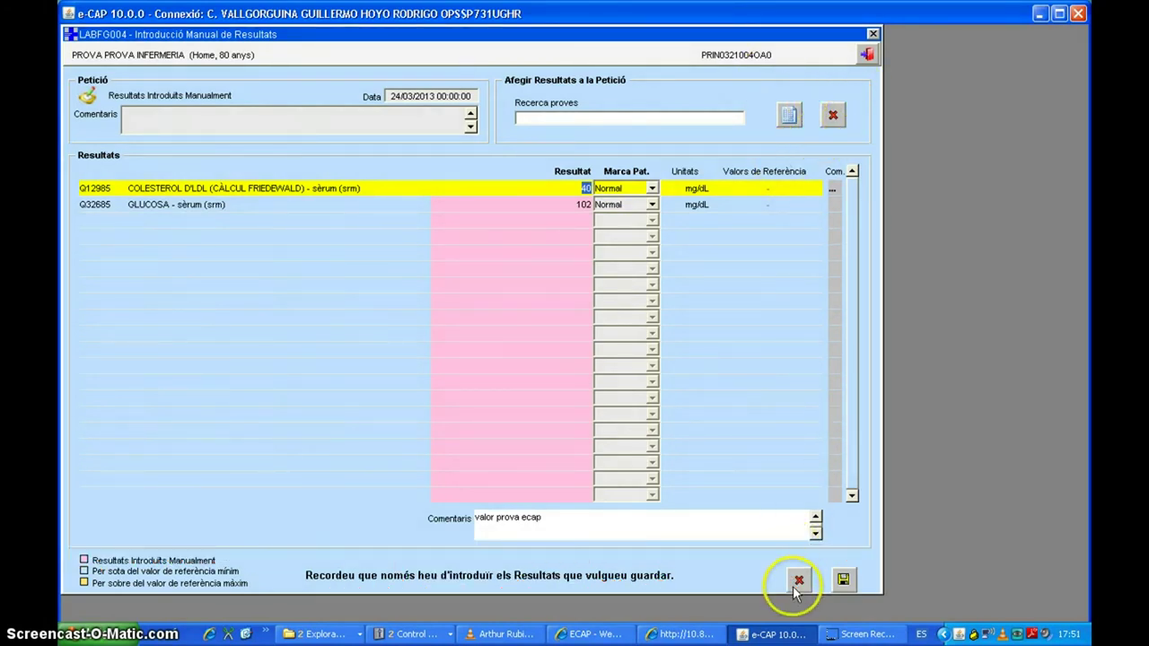
pyautogui.click(844, 580)
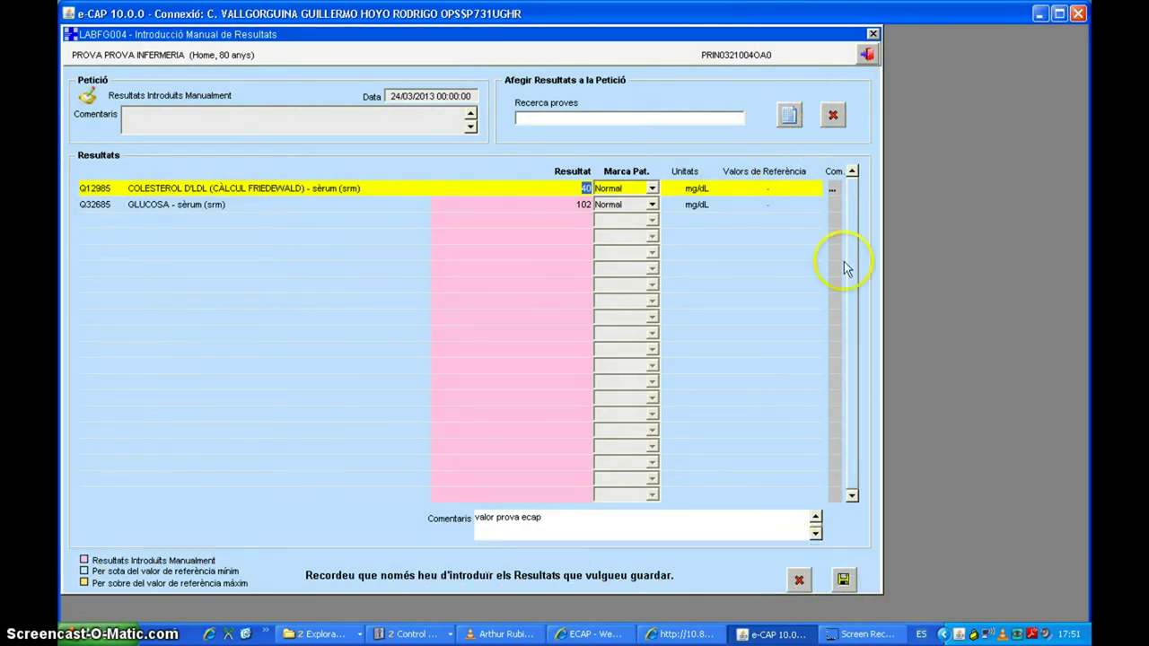
# Step: Leave manual entry, read the comment on the LDL cholesterol result in the Full de Seguiment, and return to the patient search
pyautogui.click(870, 54)
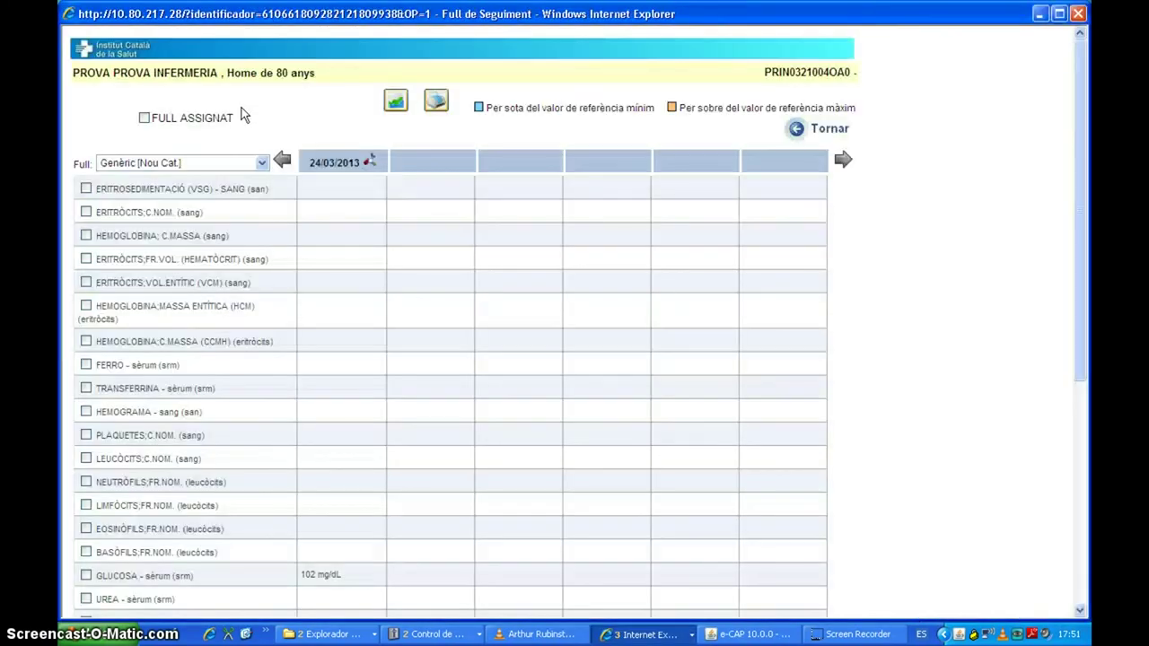
pyautogui.scroll(-3, 386, 371)
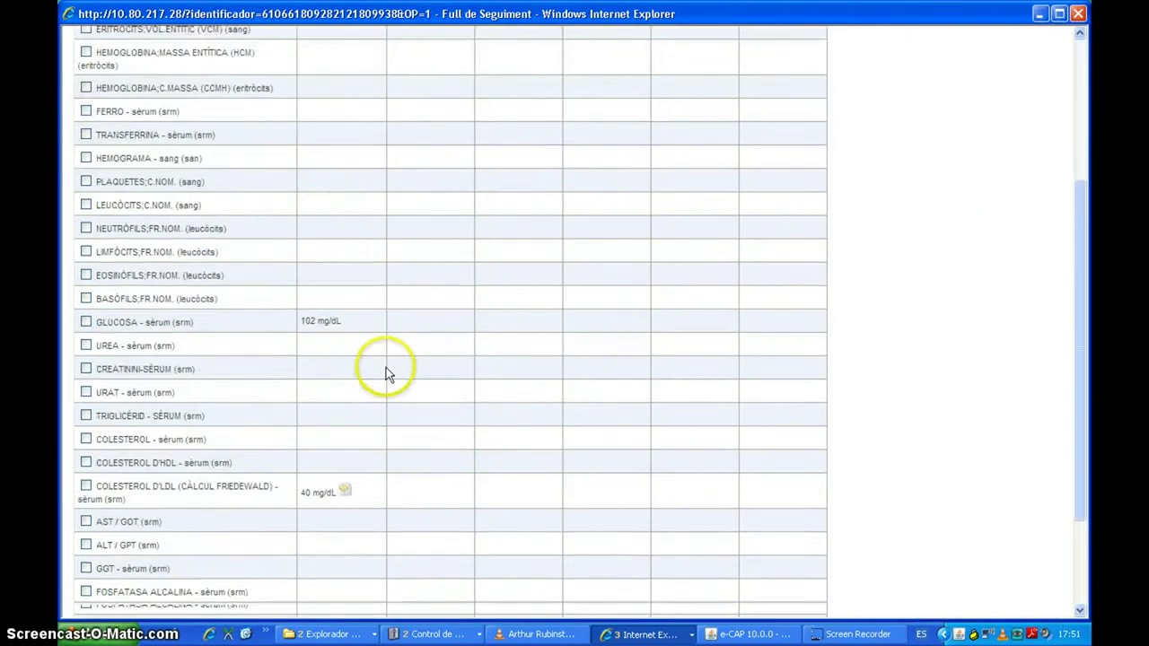
pyautogui.scroll(-2, 386, 372)
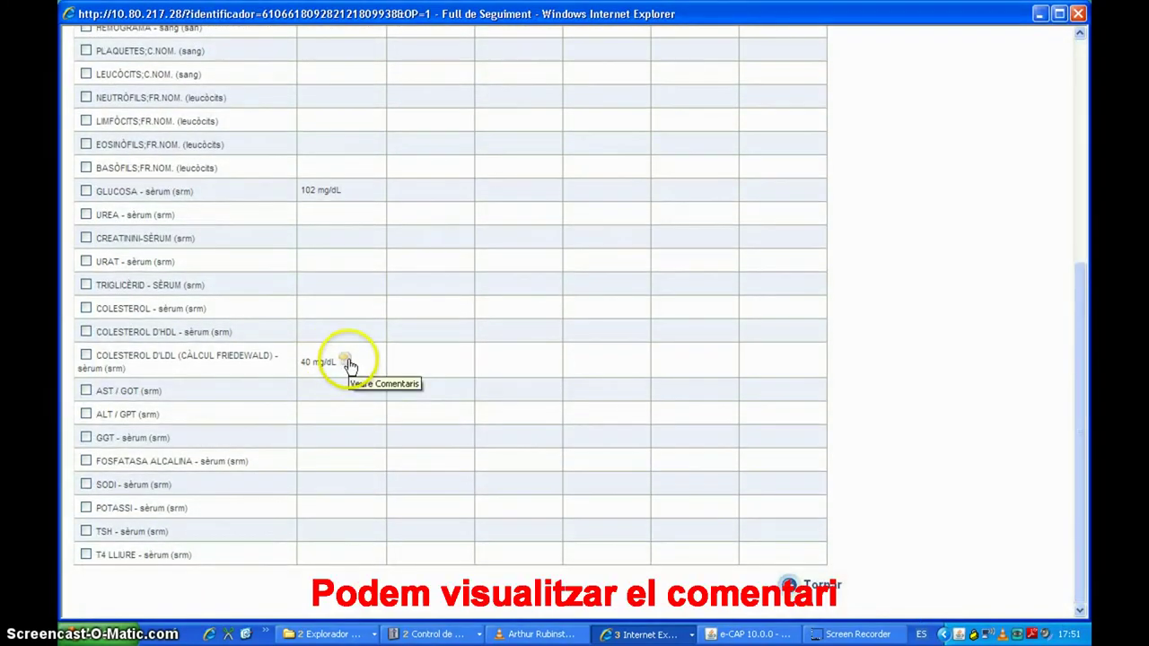
pyautogui.click(345, 363)
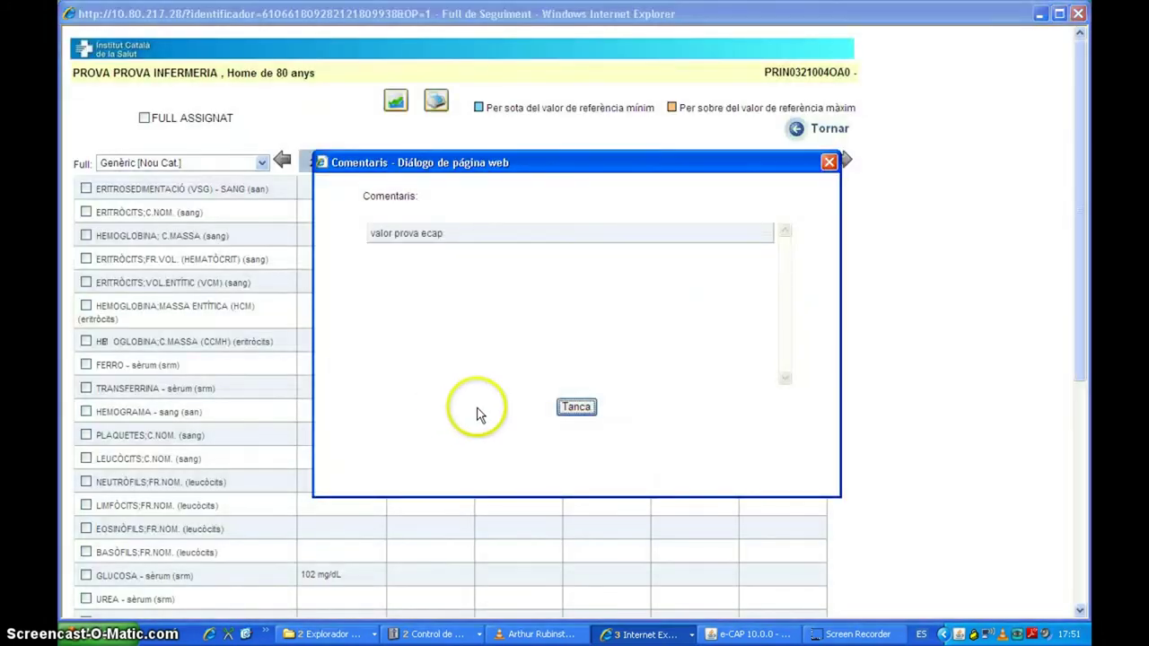
pyautogui.click(576, 407)
pyautogui.click(812, 130)
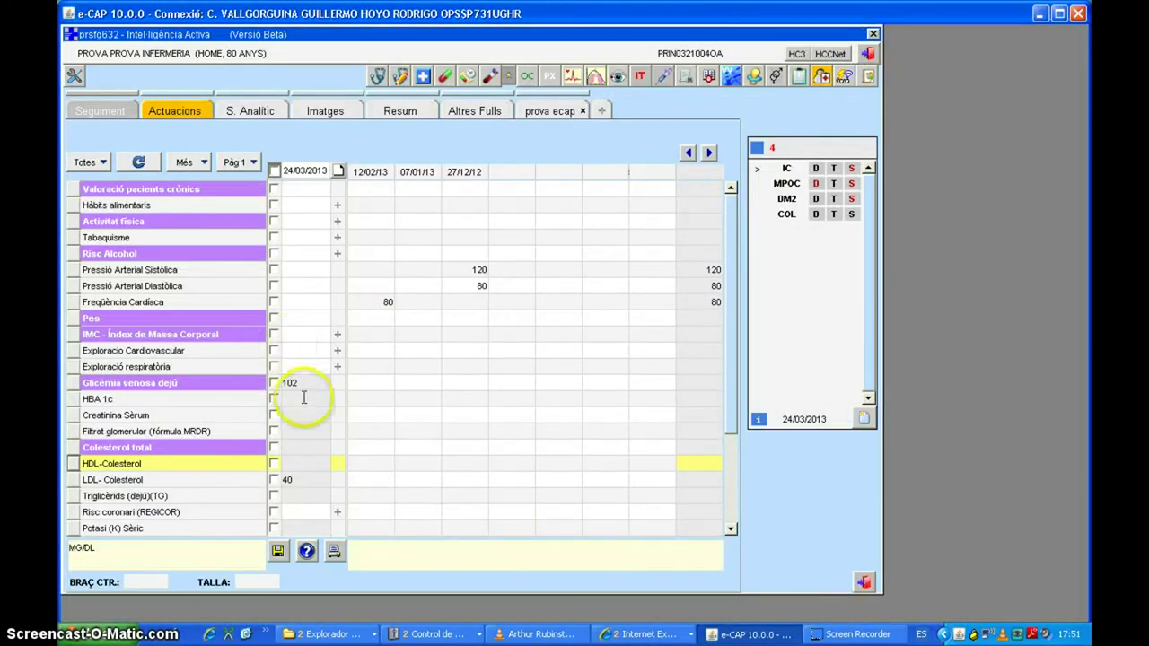
pyautogui.click(867, 54)
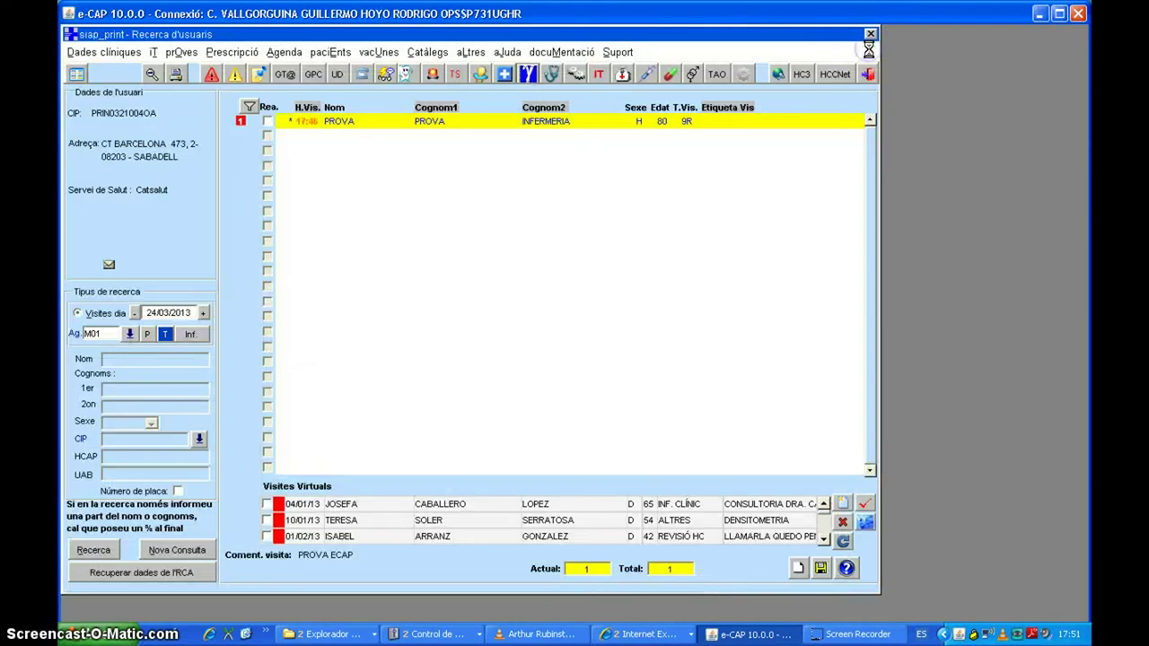
# Step: Reopen the manual results entry and add the ALT / GPT (srm) test using the keyword ALT
pyautogui.click(551, 74)
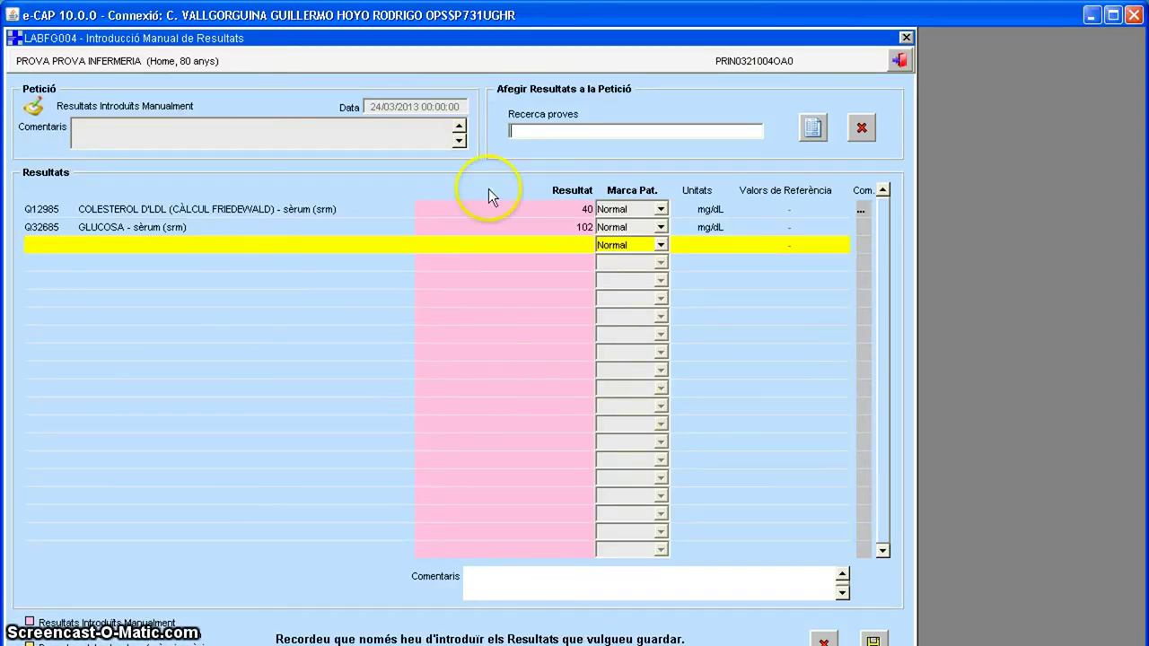
pyautogui.click(529, 128)
pyautogui.write('ALT')
pyautogui.press('Return')
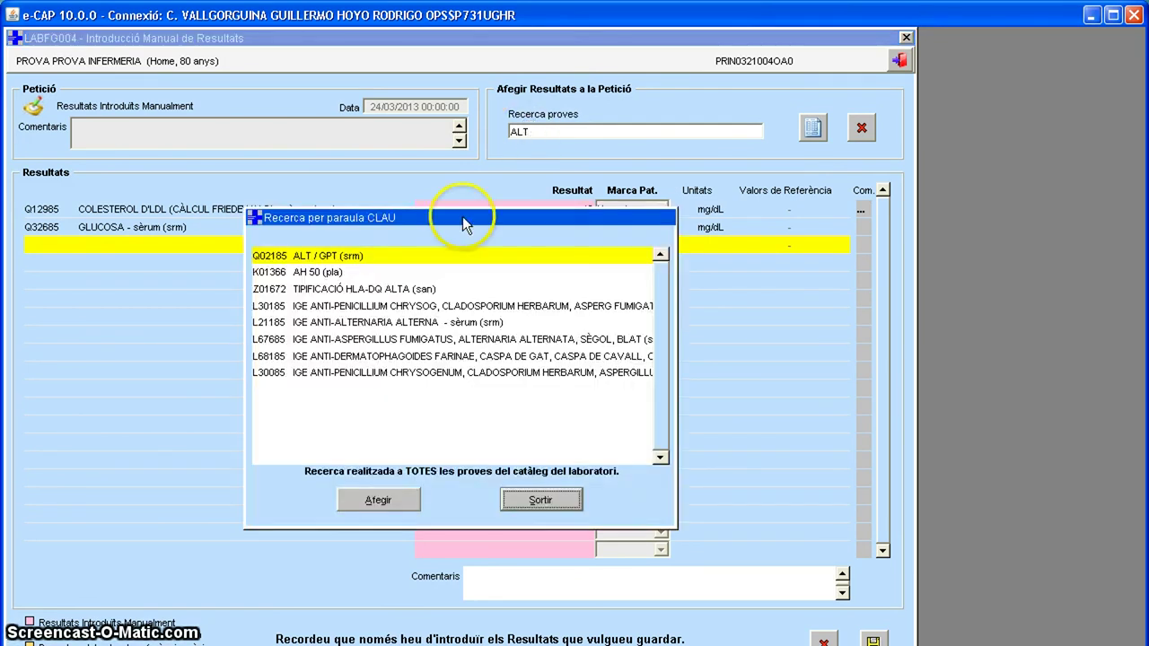
pyautogui.click(368, 500)
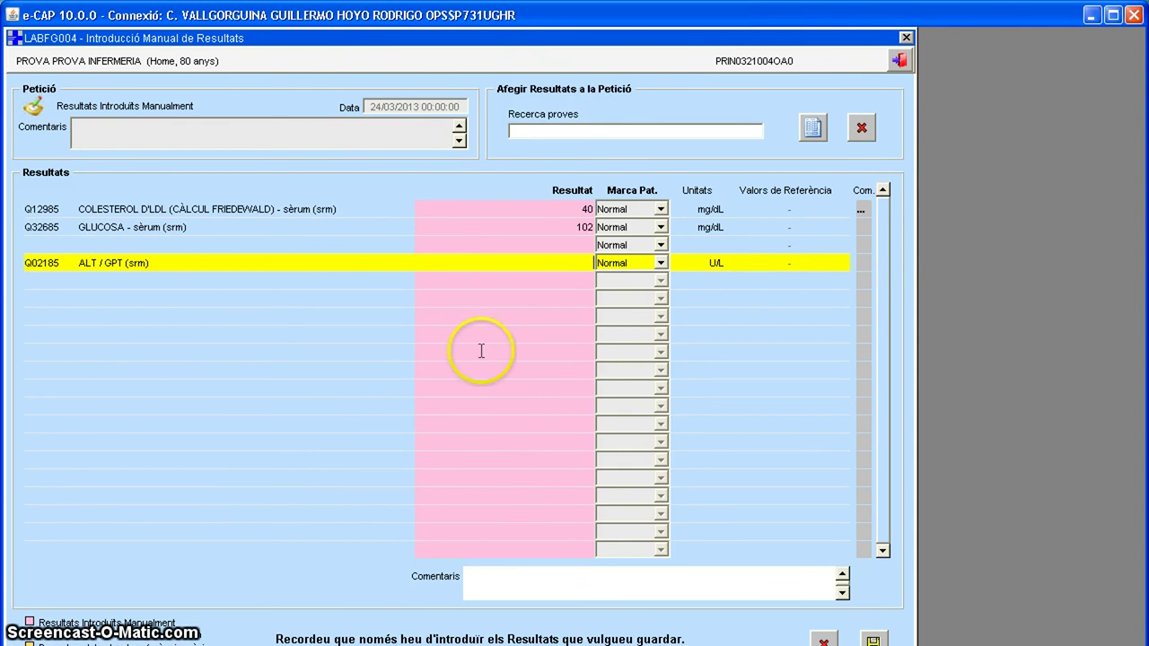
# Step: Remove the ALT / GPT (srm) test and the empty rows that have no result, and save the request
pyautogui.click(282, 281)
pyautogui.click(223, 266)
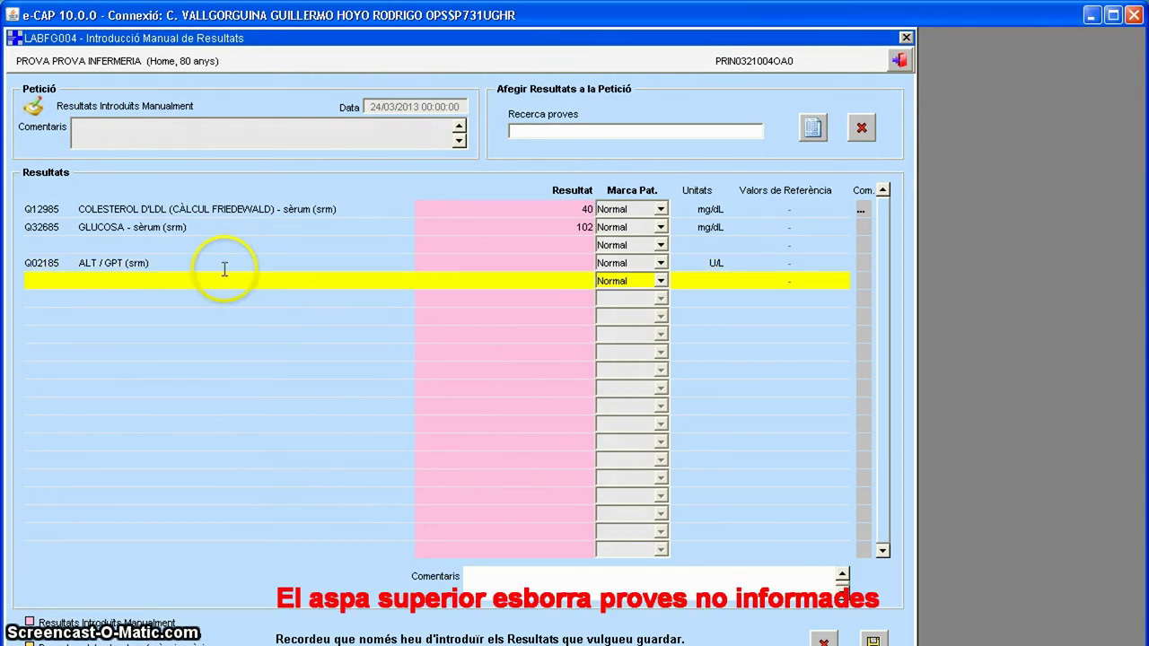
pyautogui.click(864, 125)
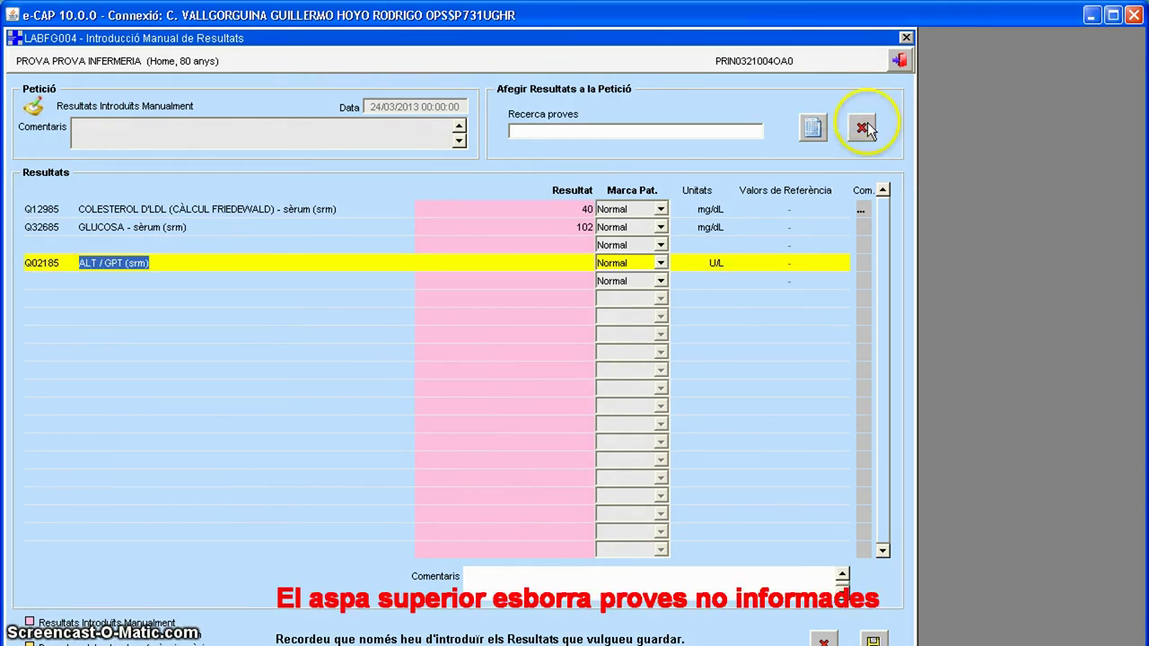
pyautogui.click(862, 127)
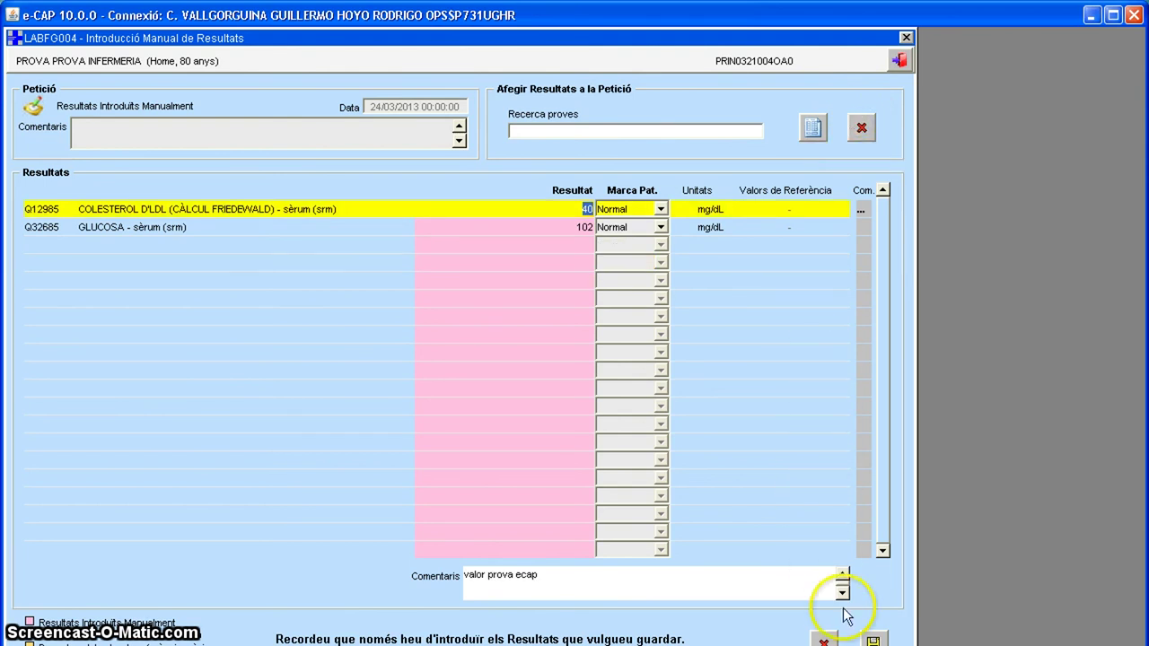
pyautogui.click(873, 638)
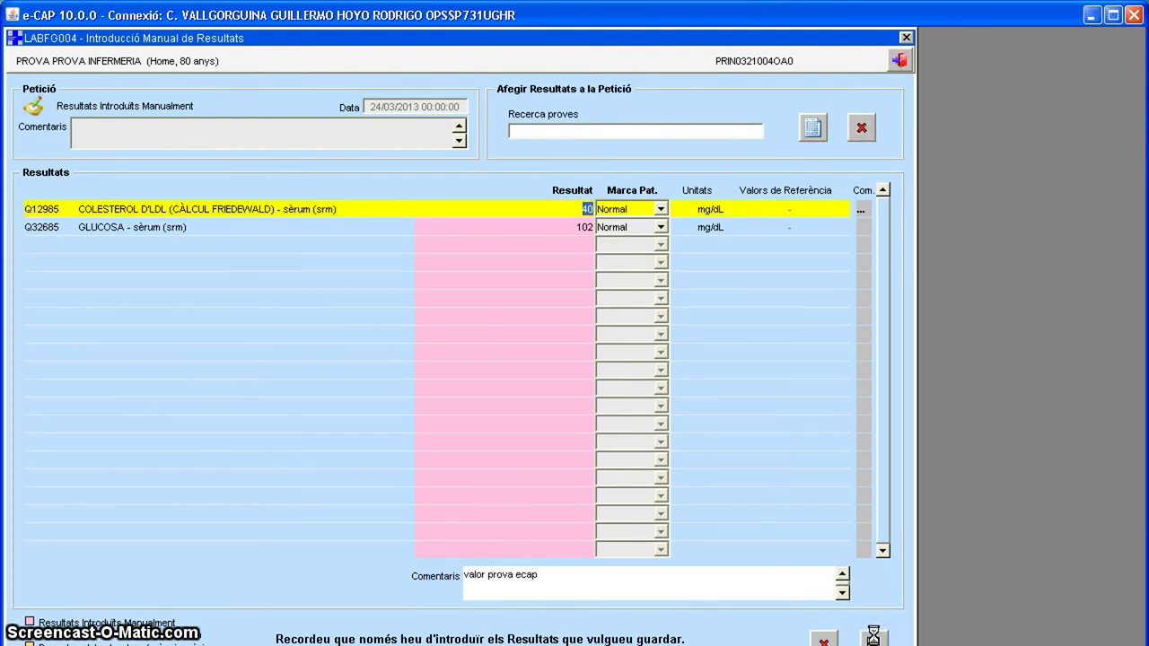
pyautogui.click(870, 630)
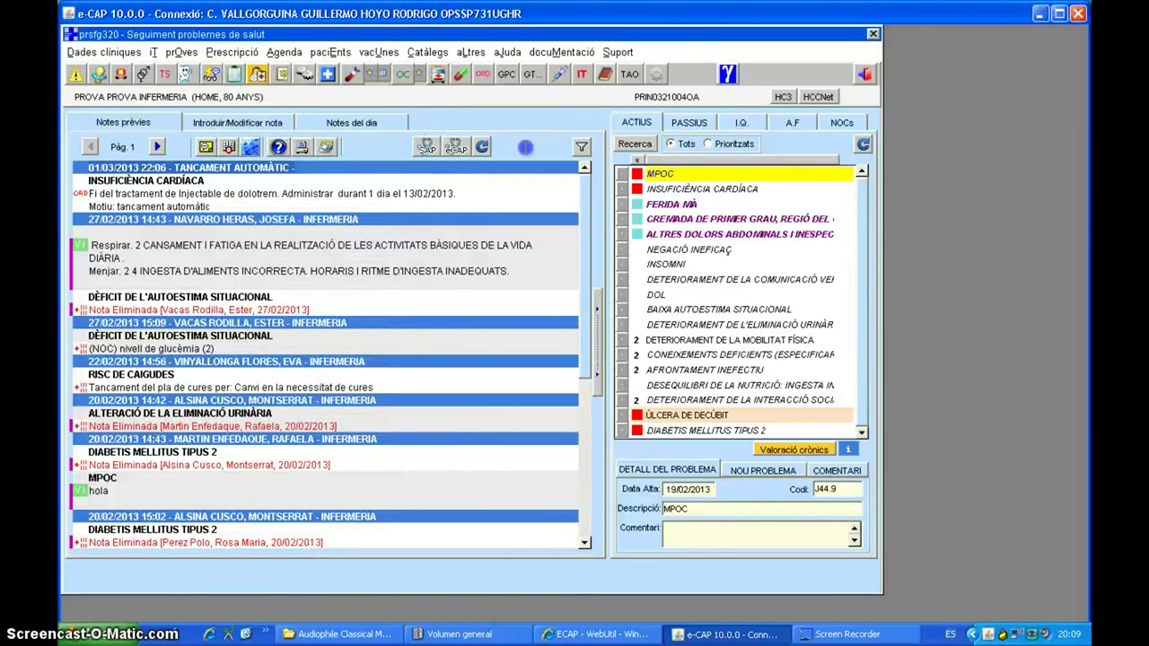
# Step: Open the patient's lab reports from the health problem follow-up and start a new manual results entry
pyautogui.click(356, 71)
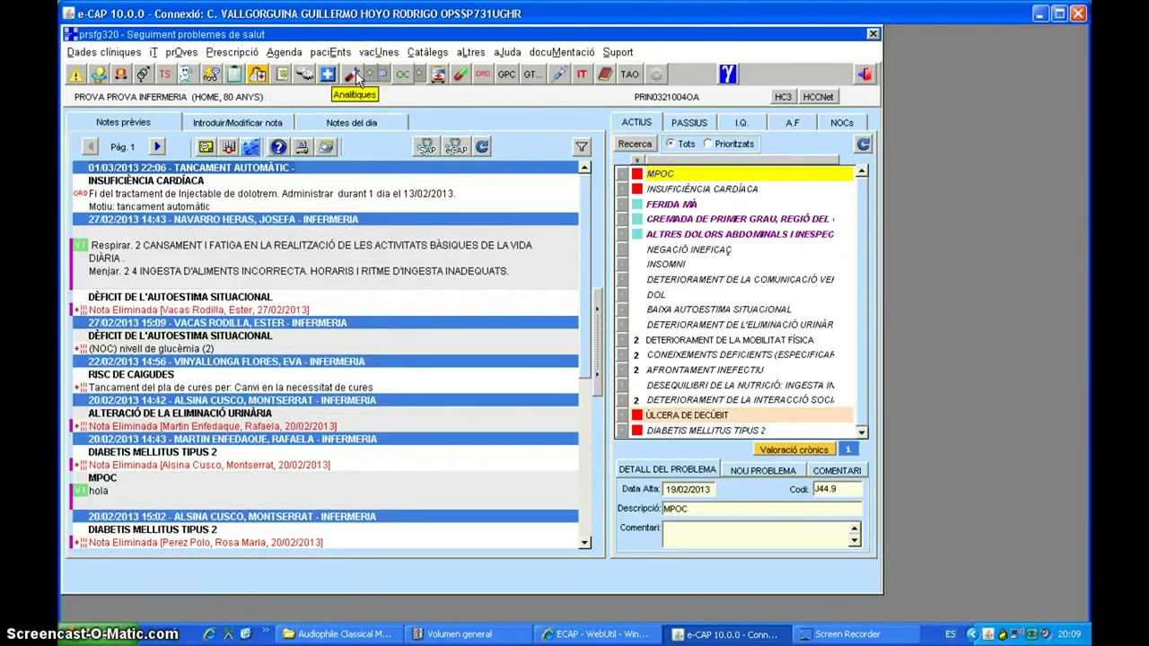
pyautogui.click(356, 76)
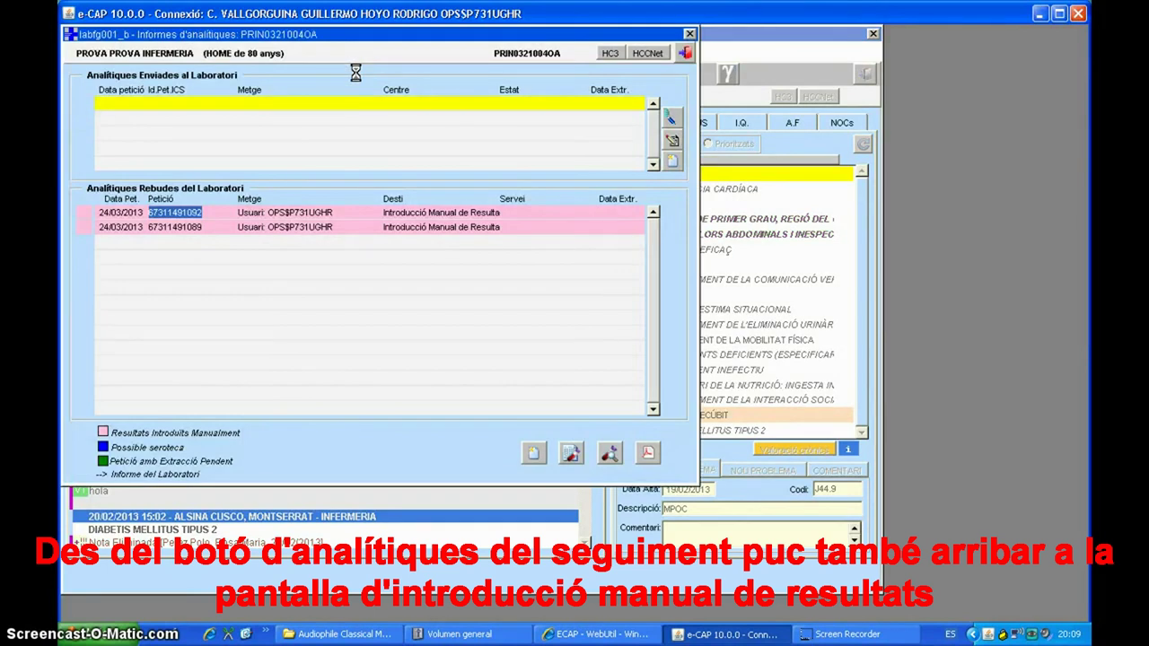
pyautogui.click(534, 455)
pyautogui.click(534, 454)
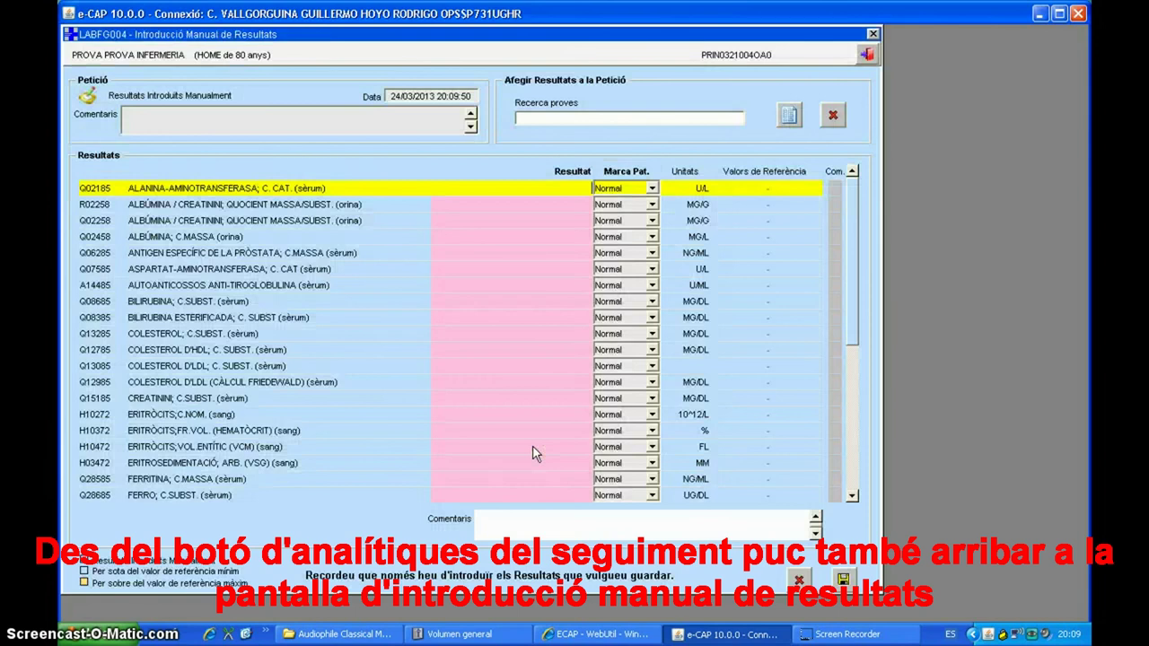
# Step: Enter 4,9 as the result for ERITRÒCITS;C.NOM. (sang) with the comment "prova ecap" and save the request
pyautogui.click(538, 364)
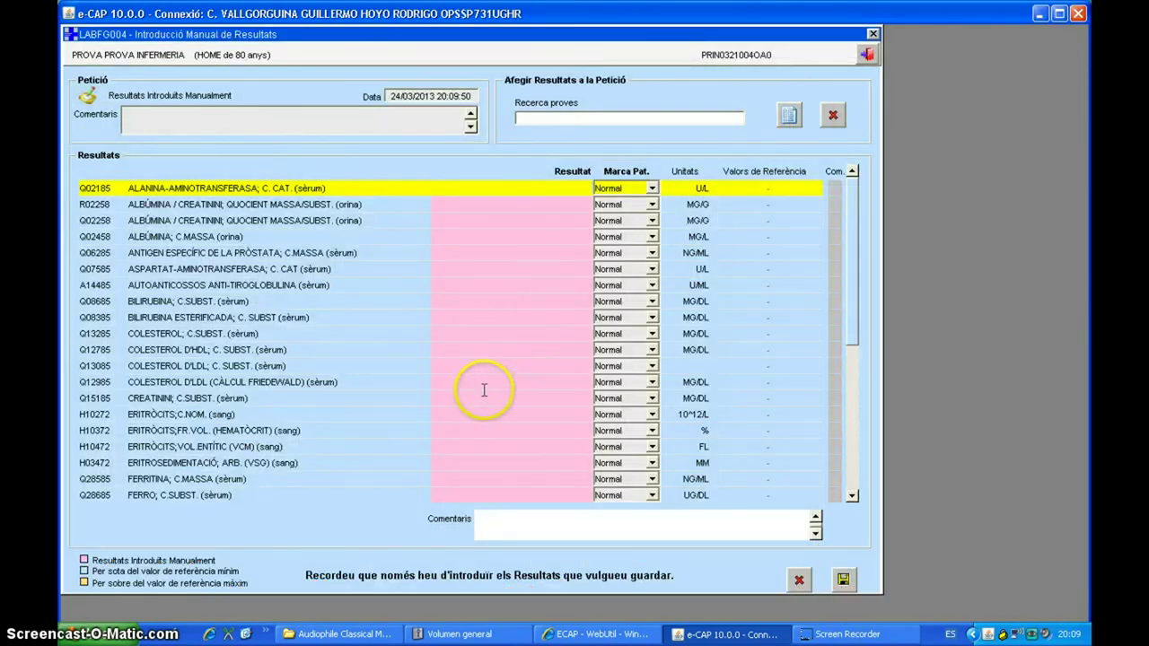
pyautogui.click(468, 414)
pyautogui.click(468, 414)
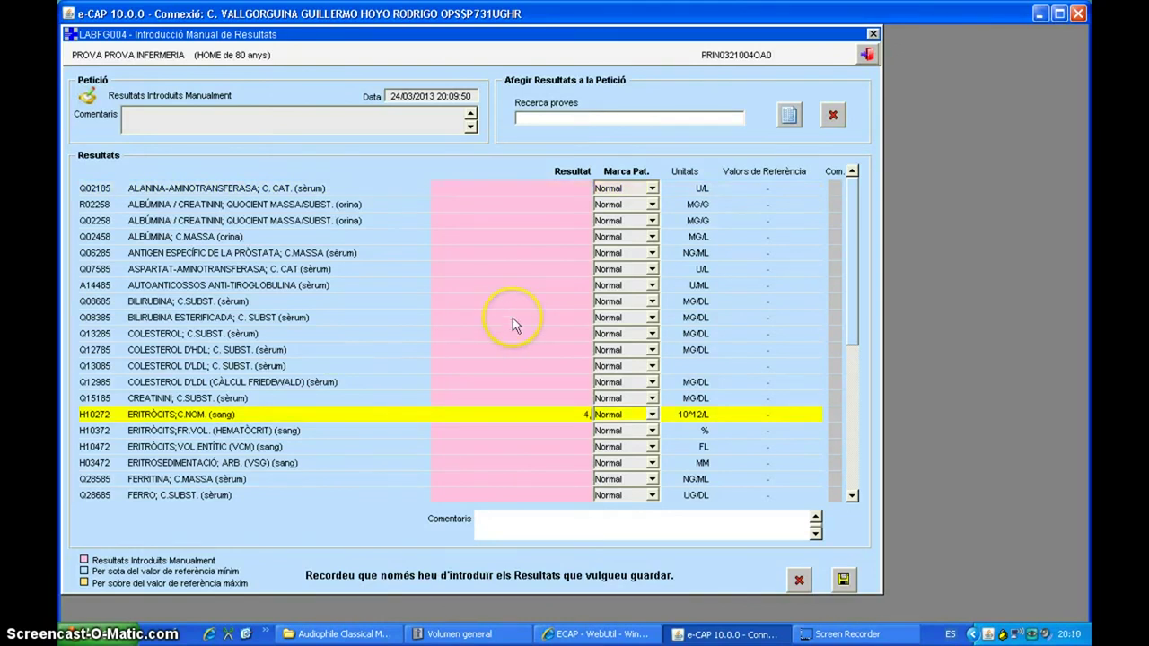
pyautogui.write('4,9')
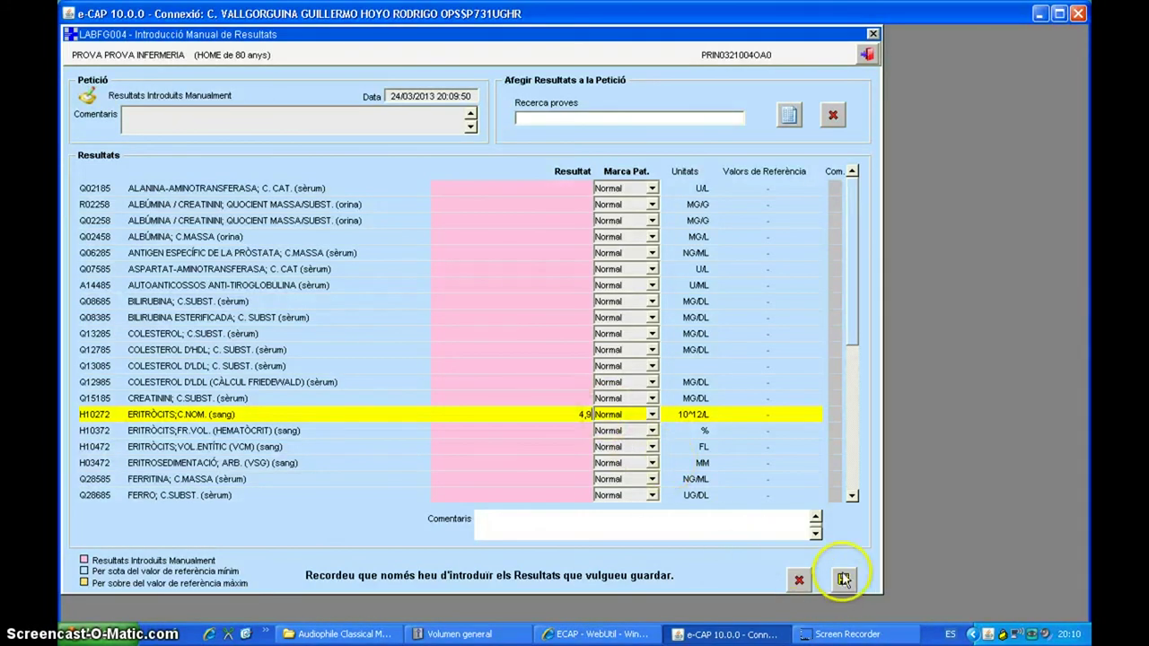
pyautogui.click(576, 517)
pyautogui.write('prova')
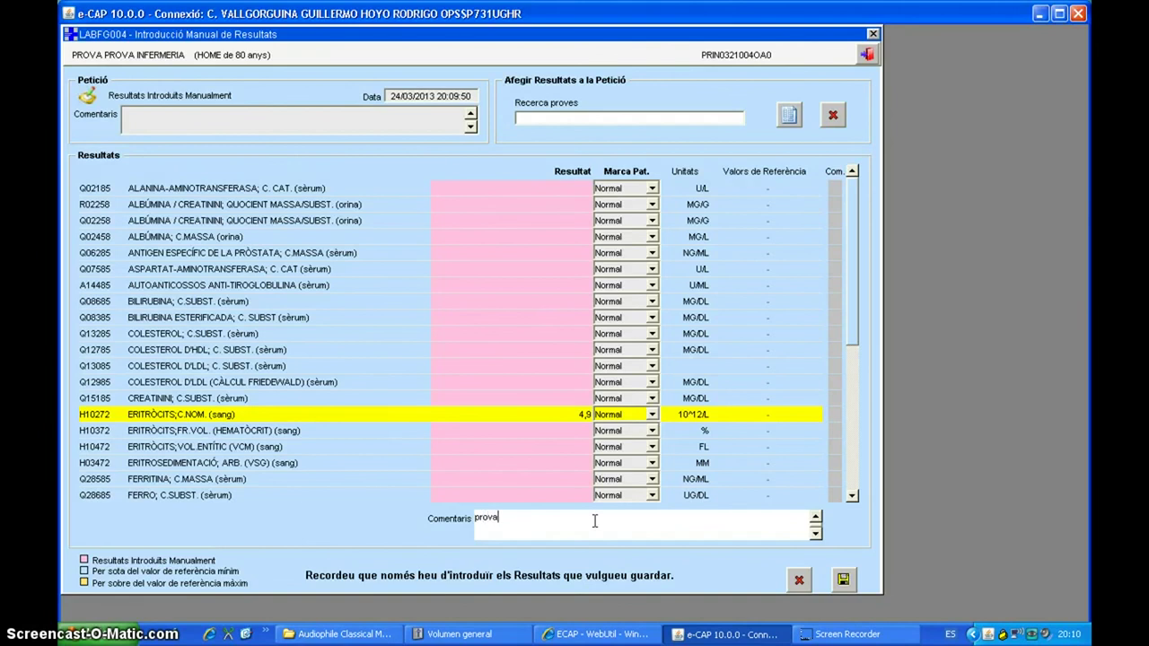
pyautogui.write(' ecap')
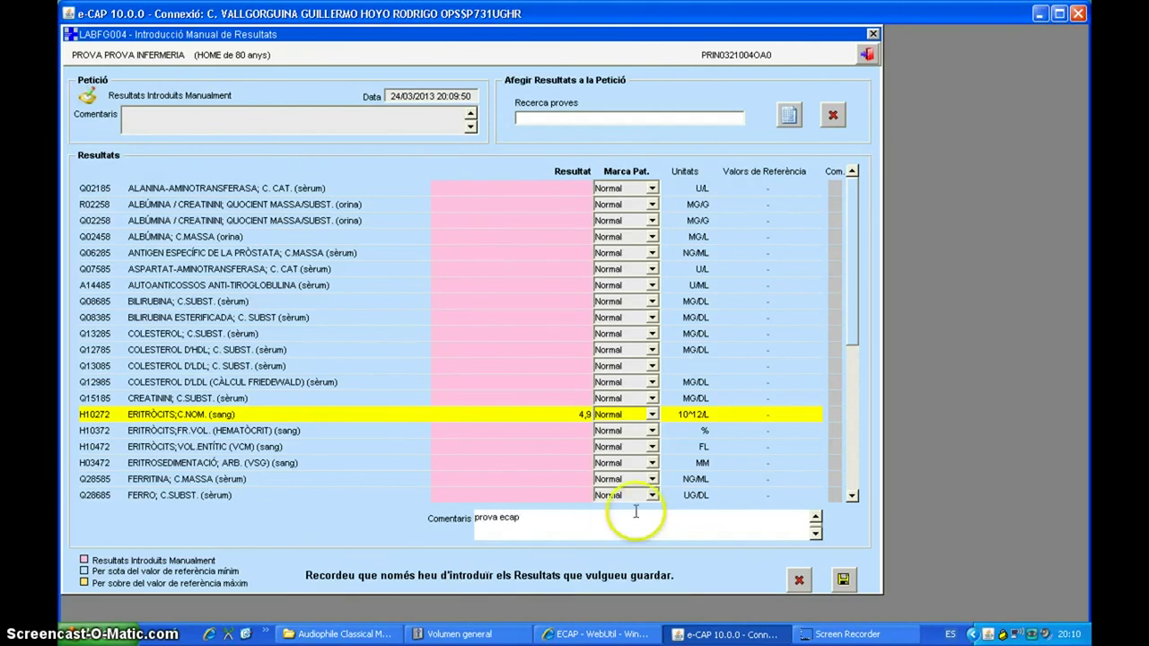
pyautogui.click(842, 578)
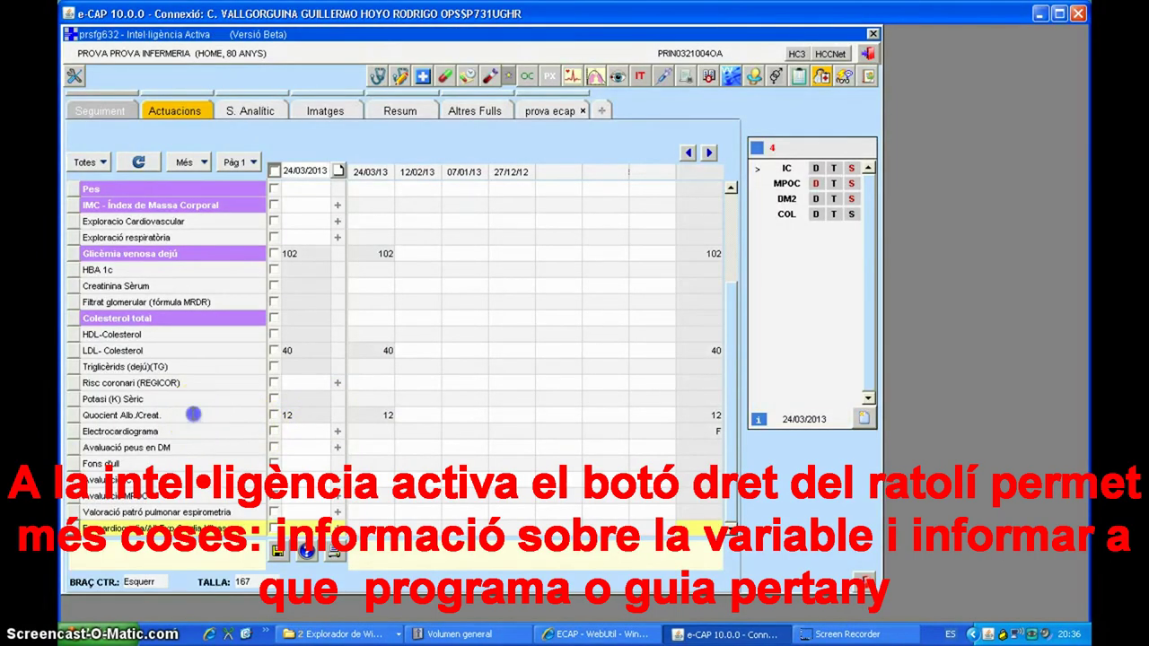
# Step: Consult the information page for the Quocient Alb./Creat. variable in Intel·ligència Activa at full window size, and close it
pyautogui.click(198, 413)
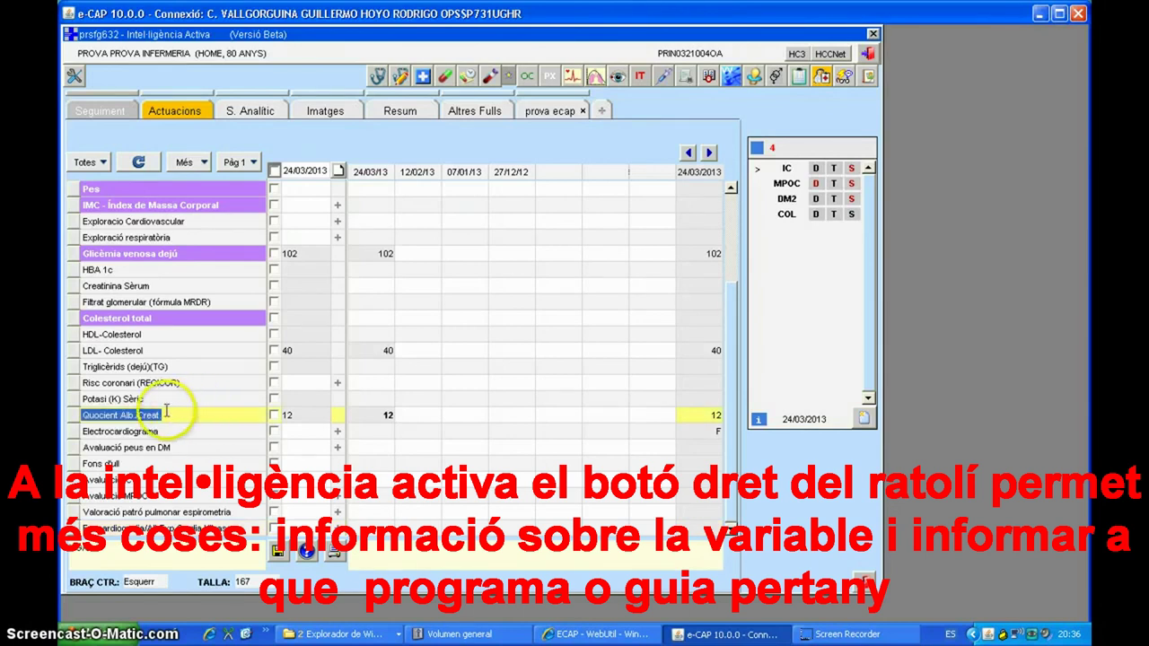
pyautogui.rightClick(154, 414)
pyautogui.rightClick(152, 417)
pyautogui.rightClick(153, 419)
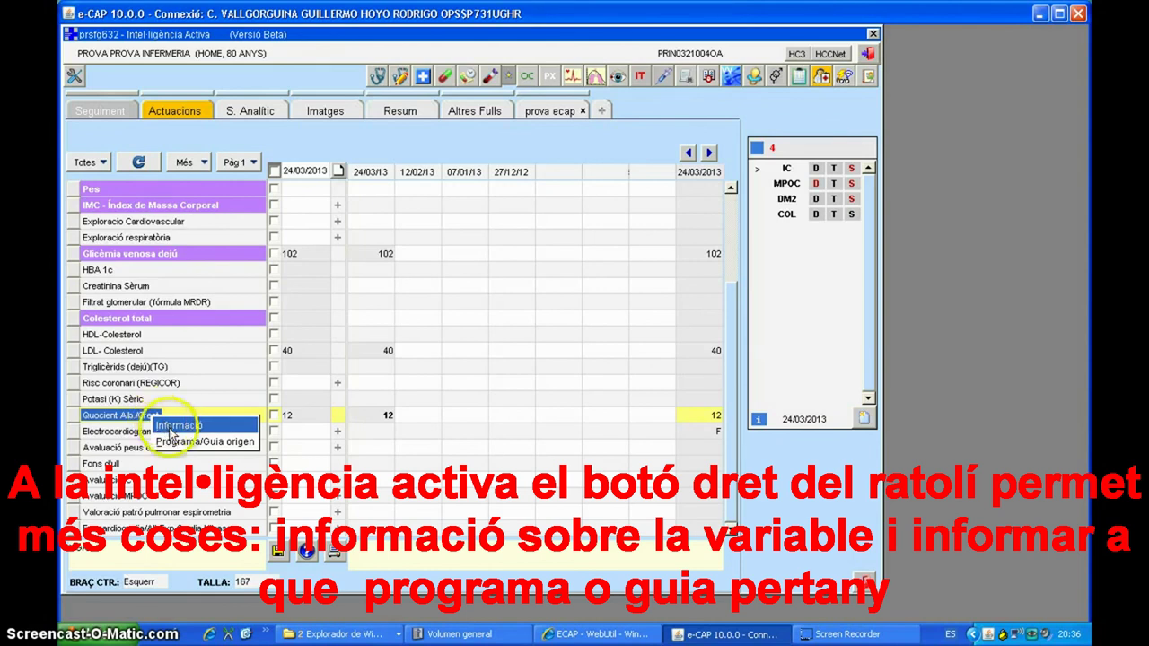
pyautogui.click(169, 429)
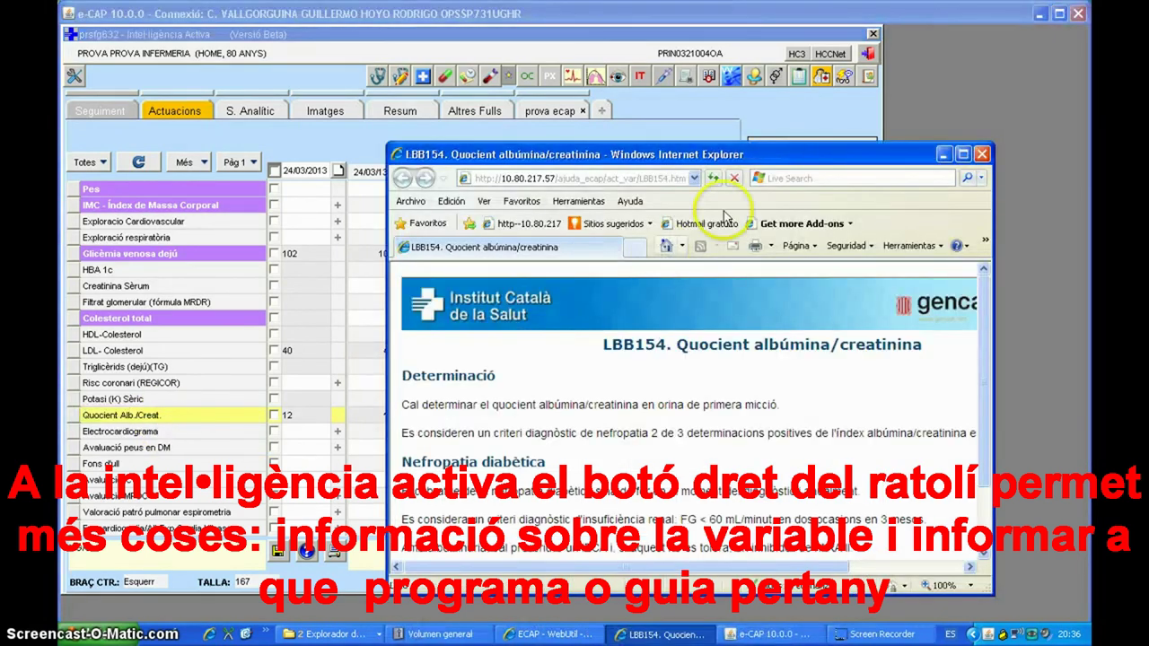
pyautogui.click(964, 154)
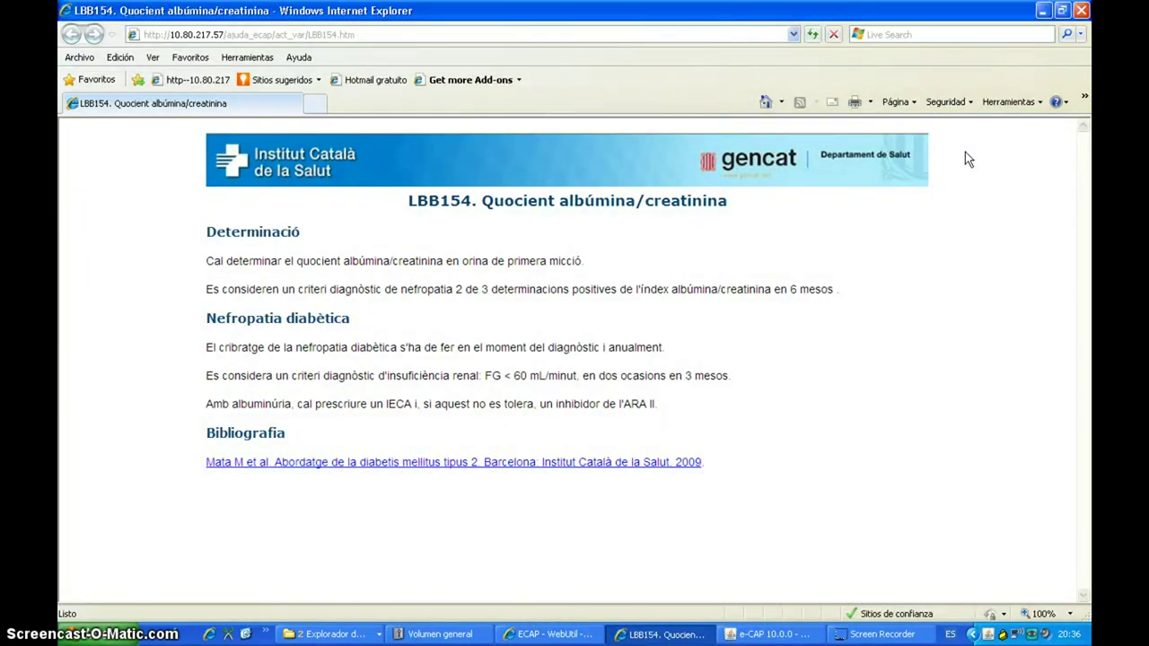
pyautogui.click(1082, 11)
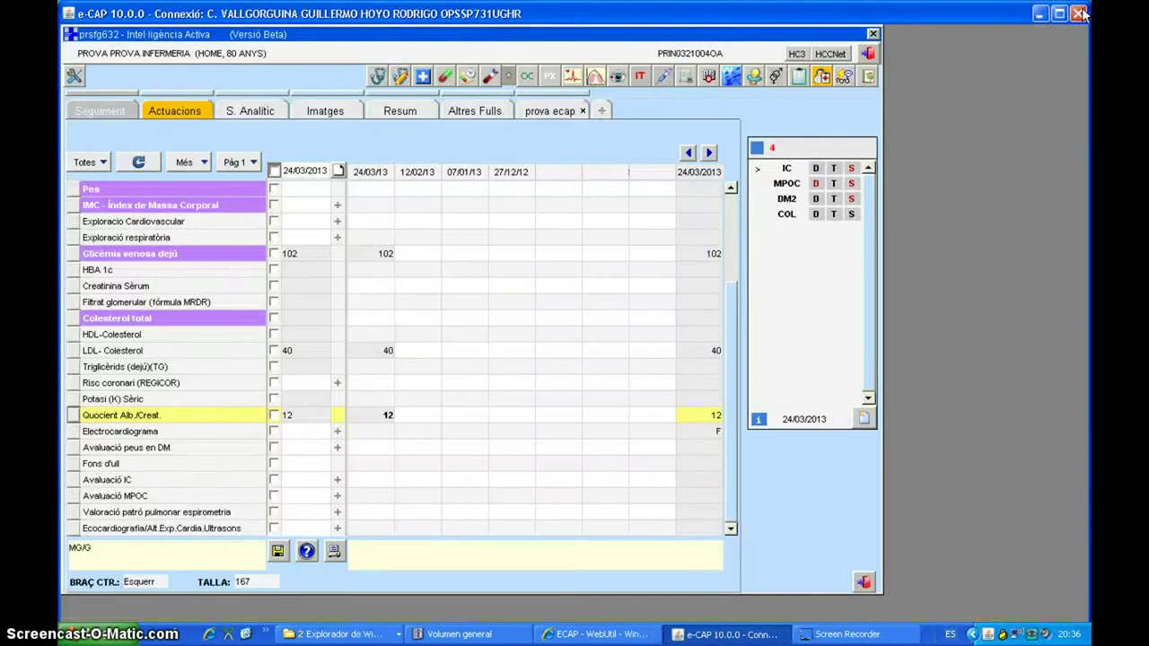
# Step: Check which programme or guide the Quocient Alb./Creat. variable originates from, and close the guide window
pyautogui.rightClick(188, 415)
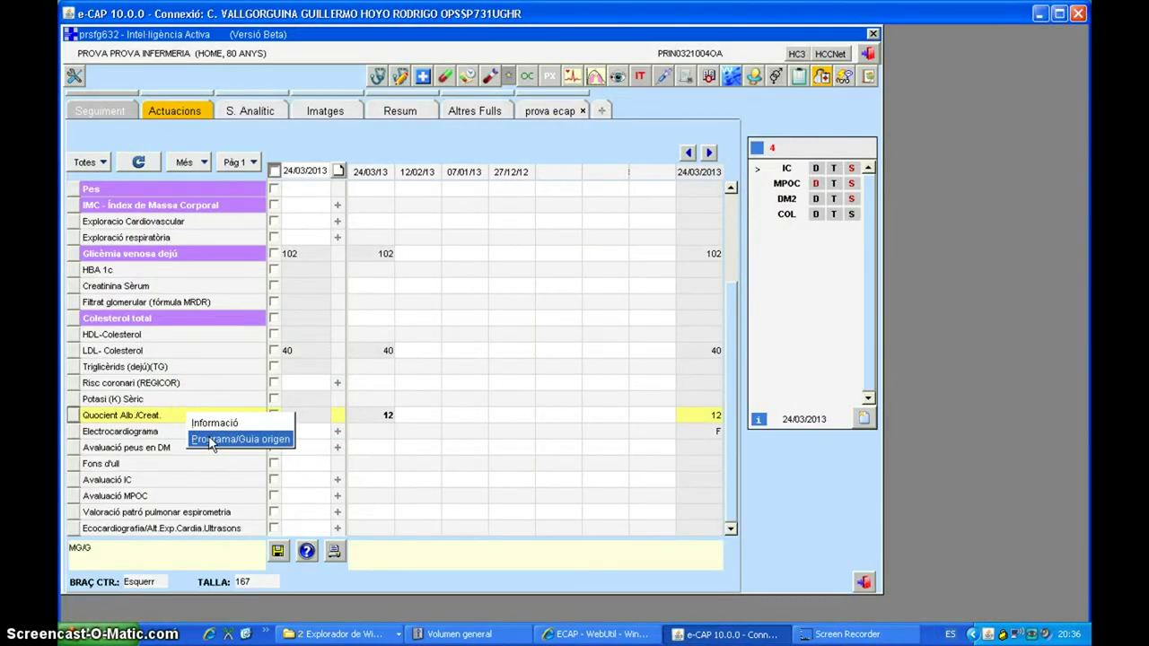
pyautogui.click(212, 442)
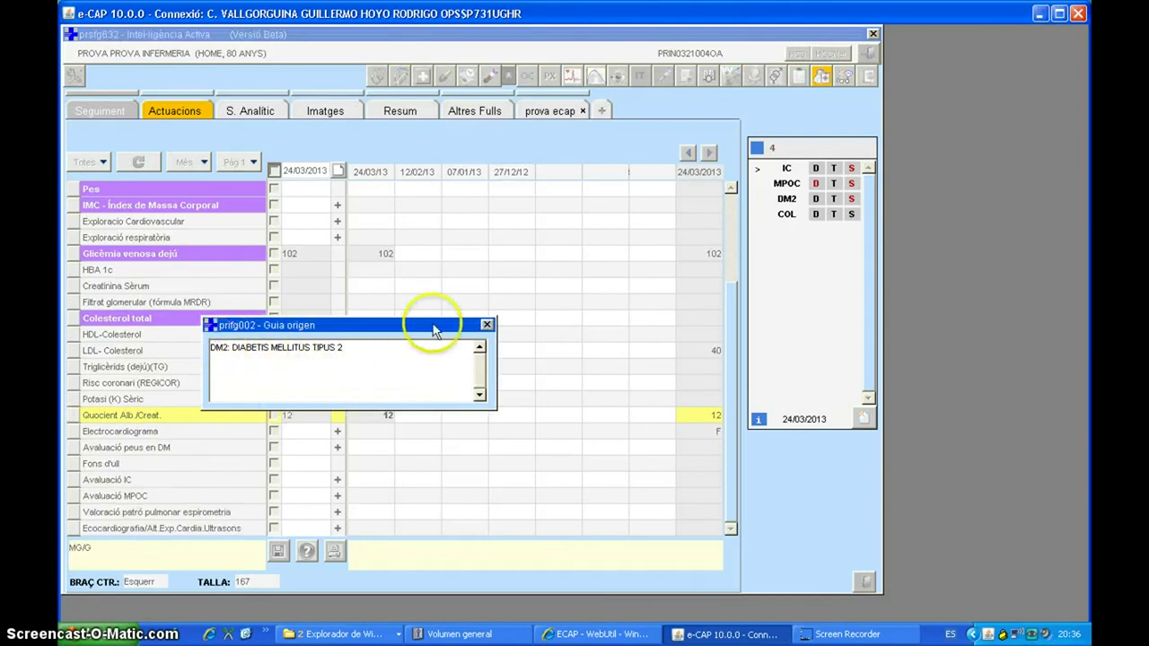
pyautogui.click(487, 323)
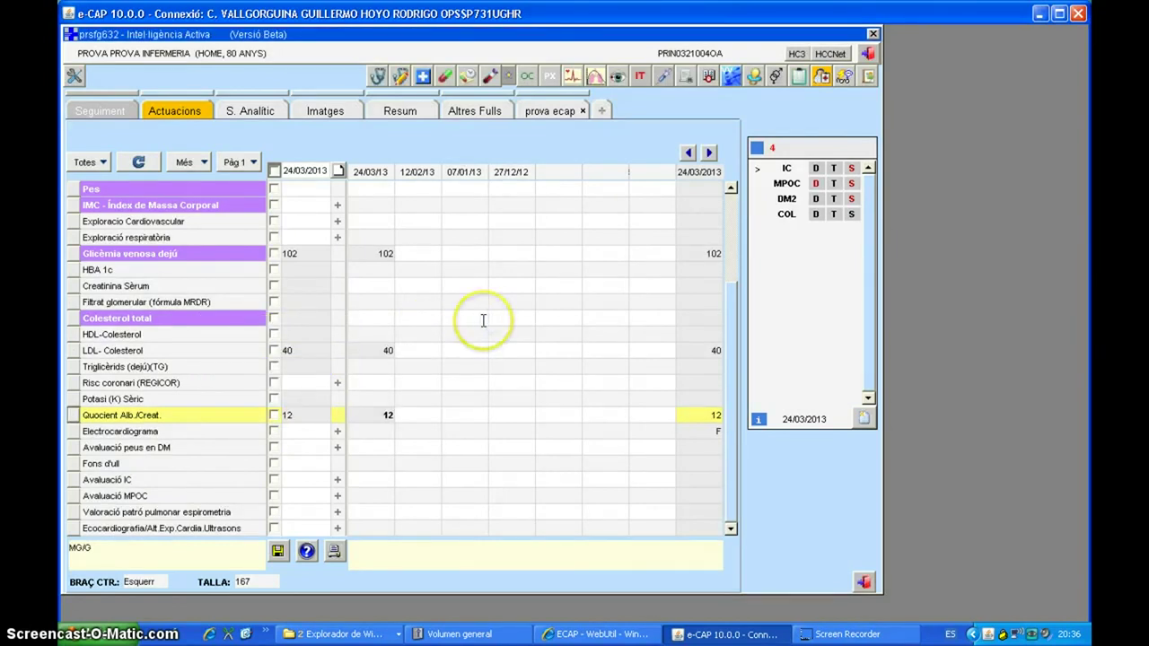